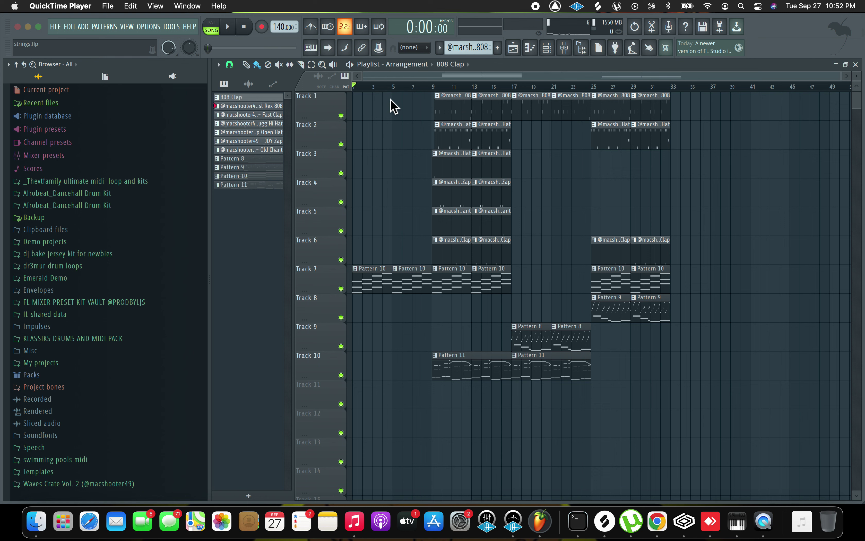
# Switch to QuickTime Player to check the start of the 10.08.49 PM screen recording, and return to FL Studio
pyautogui.click(28, 27)
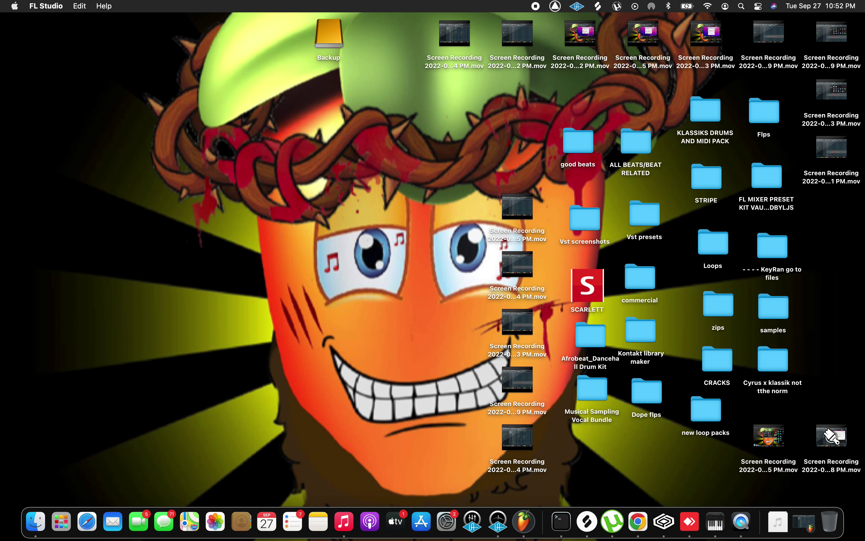
pyautogui.click(446, 45)
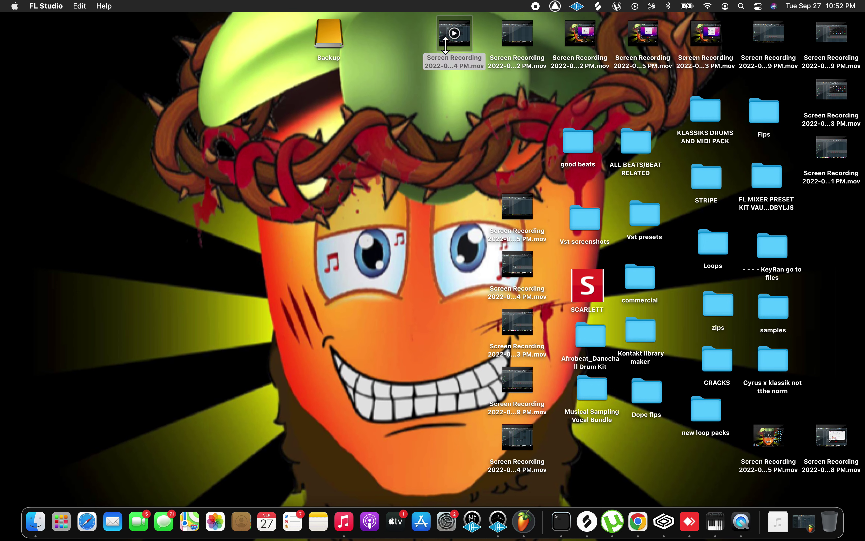
pyautogui.doubleClick(446, 44)
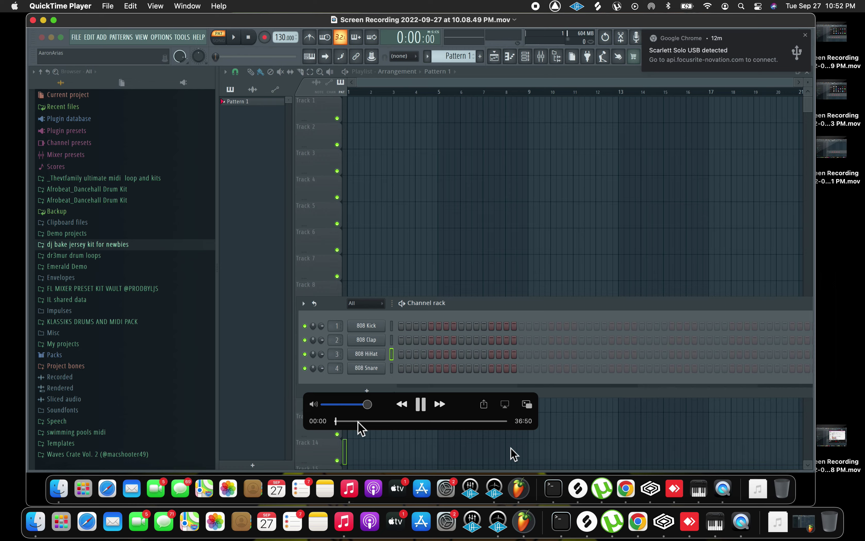
pyautogui.moveTo(357, 427); pyautogui.dragTo(336, 425)
pyautogui.click(421, 404)
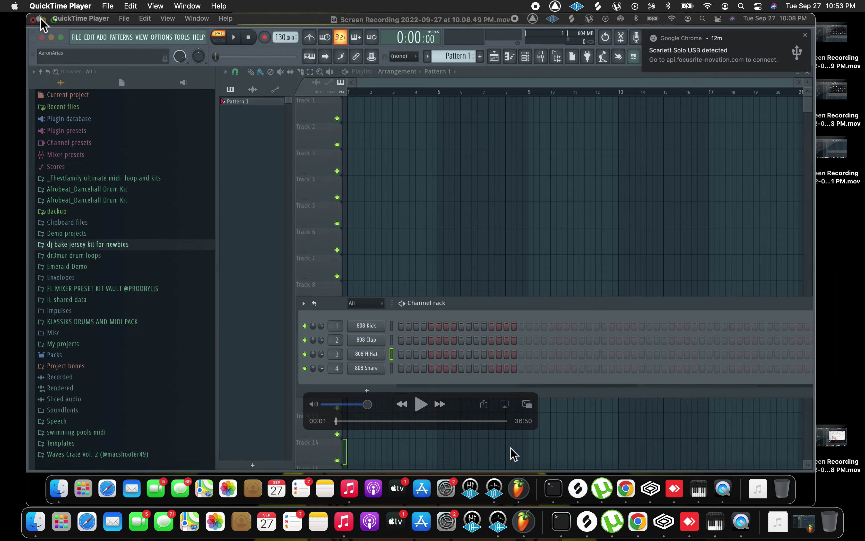
pyautogui.click(32, 20)
pyautogui.click(811, 526)
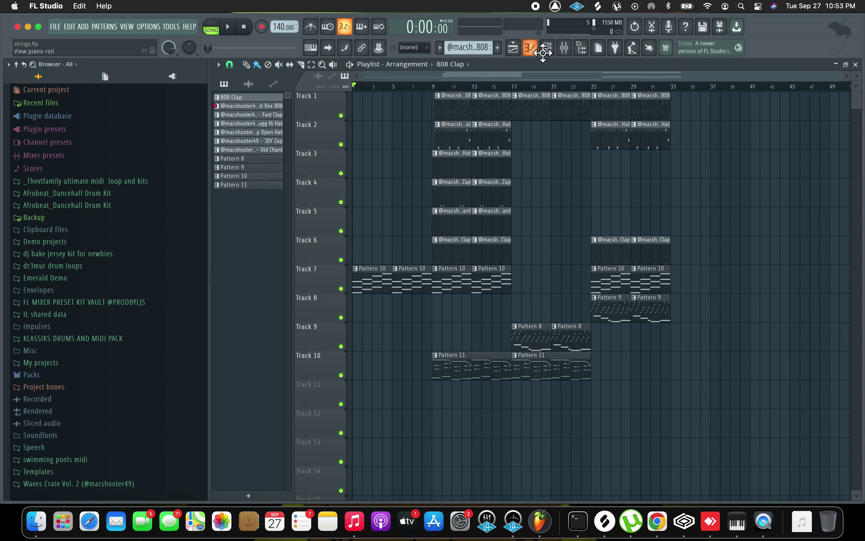
# Open the first Kontakt channel from the channel rack and view the instrument slots of The Orchestra Complete 2
pyautogui.click(548, 49)
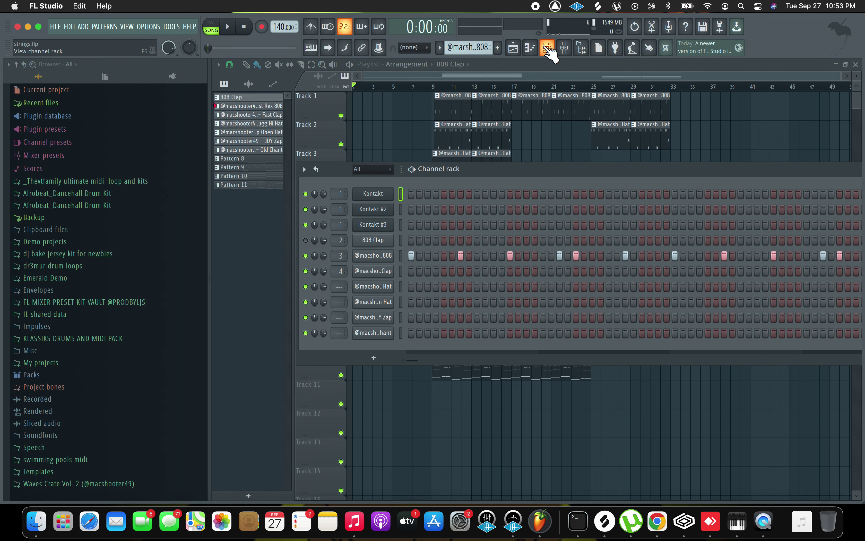
pyautogui.click(369, 196)
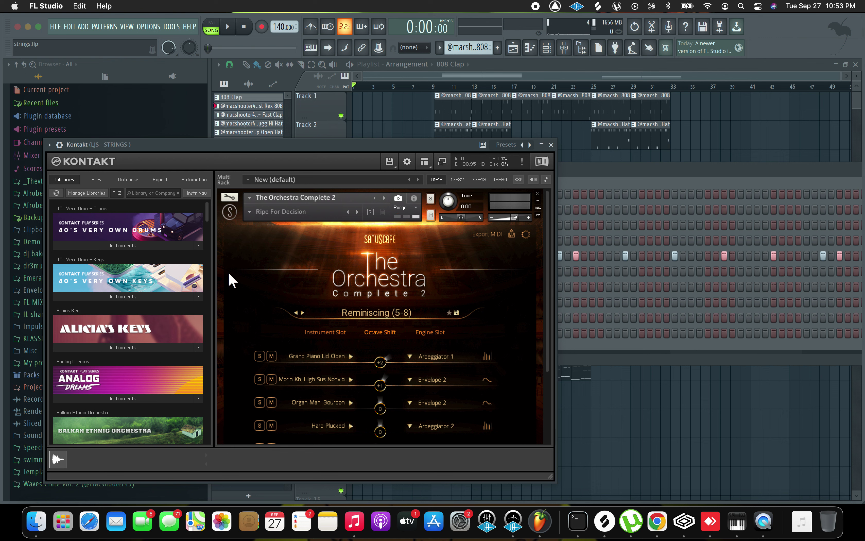
pyautogui.scroll(-5, 232, 318)
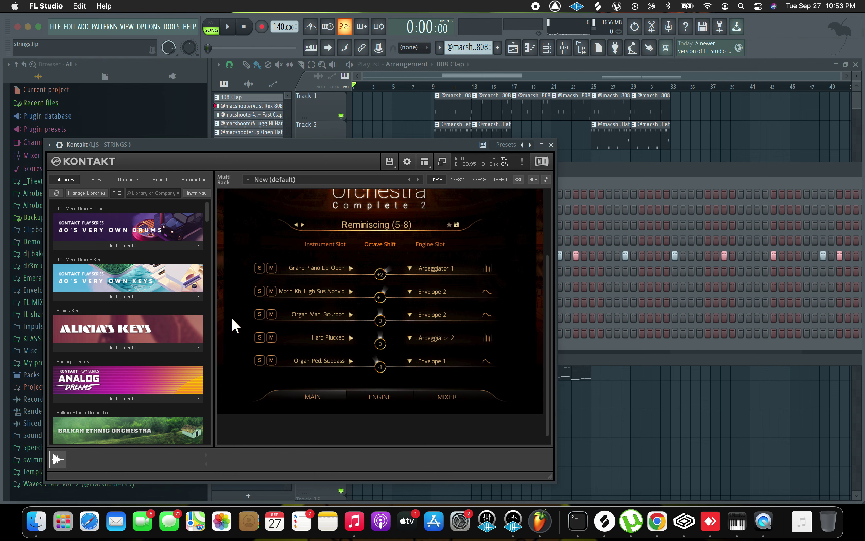
pyautogui.scroll(-8, 162, 362)
# Browse the Kontakt libraries to find The Orchestra Complete, expand its instruments, and close the plugin window
pyautogui.scroll(-15, 163, 360)
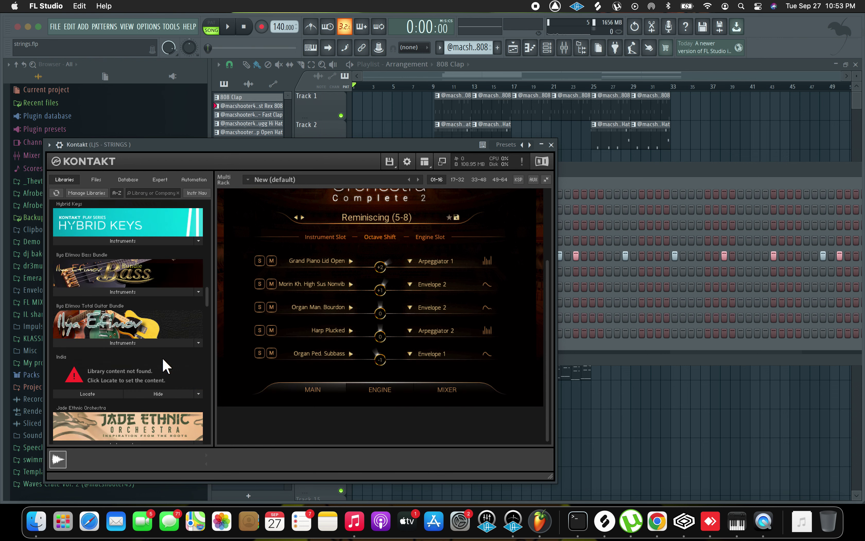
pyautogui.scroll(-15, 163, 357)
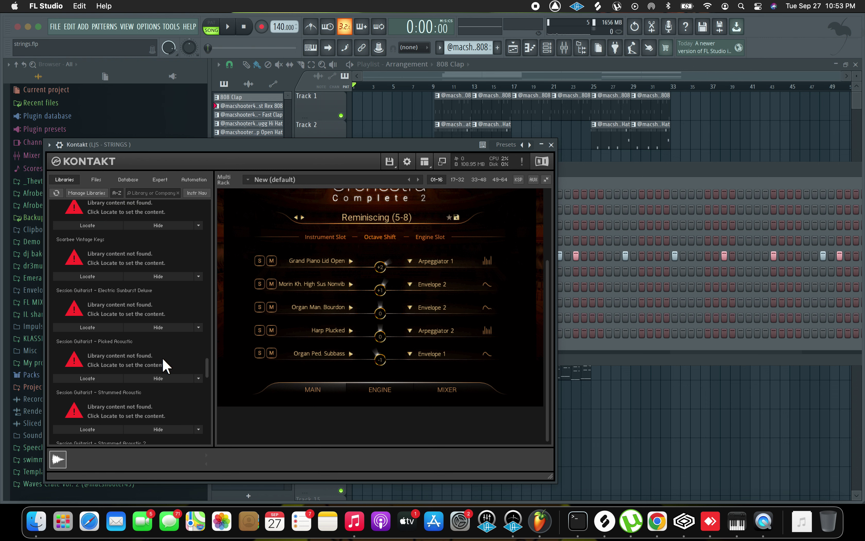
pyautogui.scroll(-5, 163, 358)
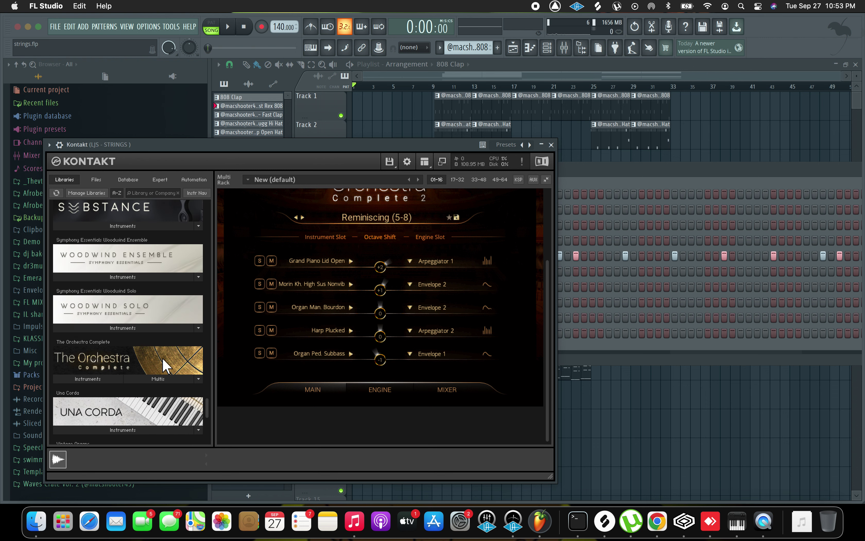
pyautogui.scroll(10, 163, 359)
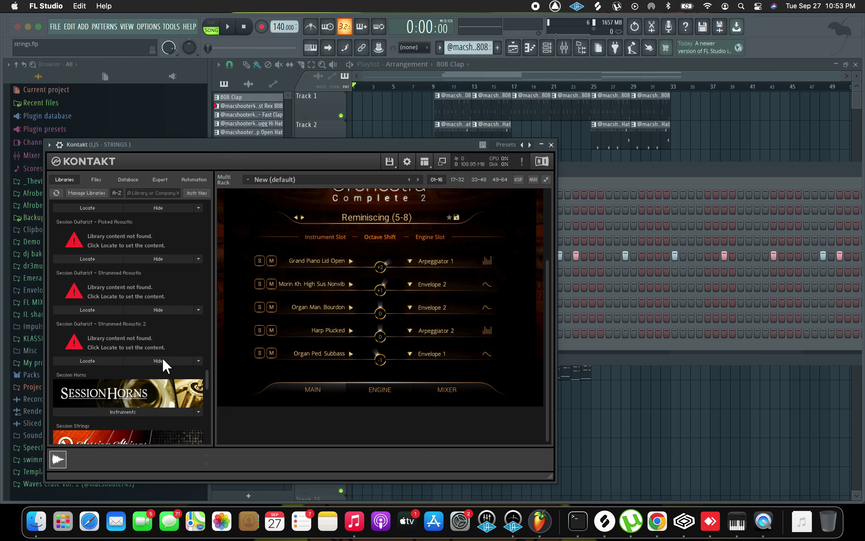
pyautogui.scroll(5, 162, 357)
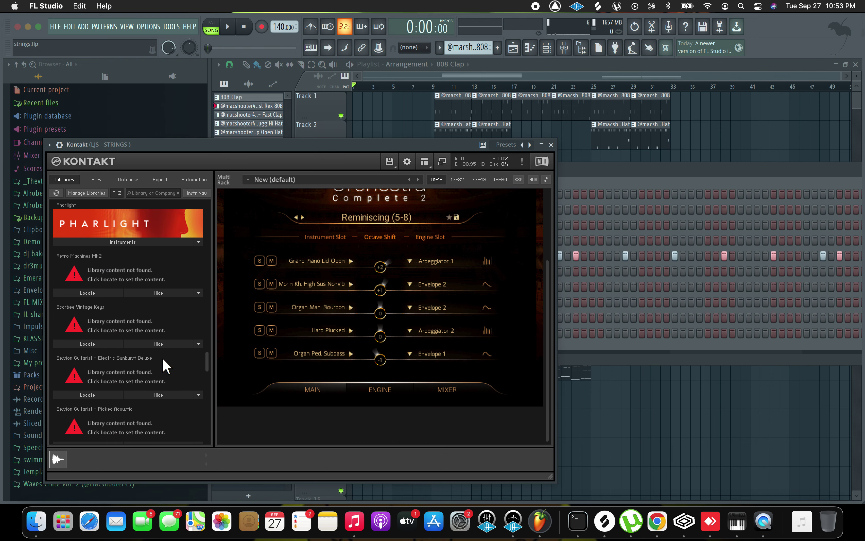
pyautogui.scroll(3, 162, 358)
pyautogui.scroll(-15, 163, 357)
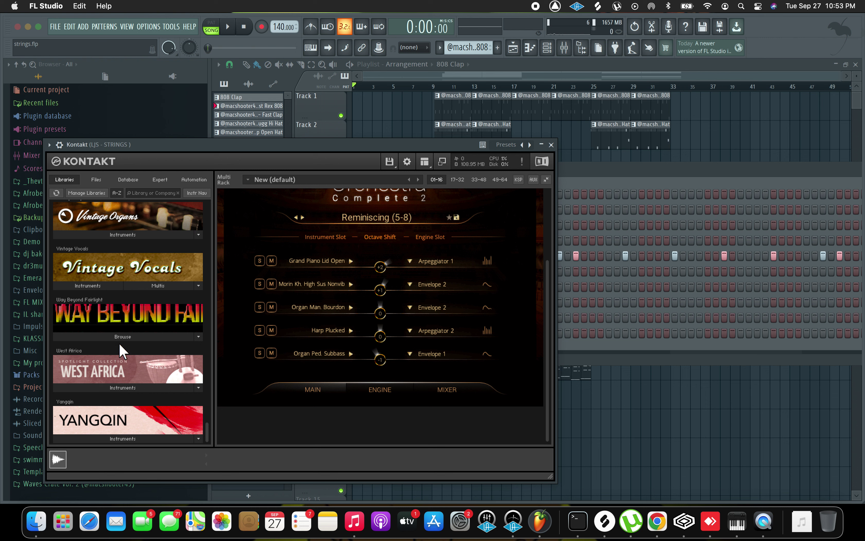
pyautogui.scroll(3, 120, 347)
pyautogui.scroll(2, 119, 343)
pyautogui.click(93, 316)
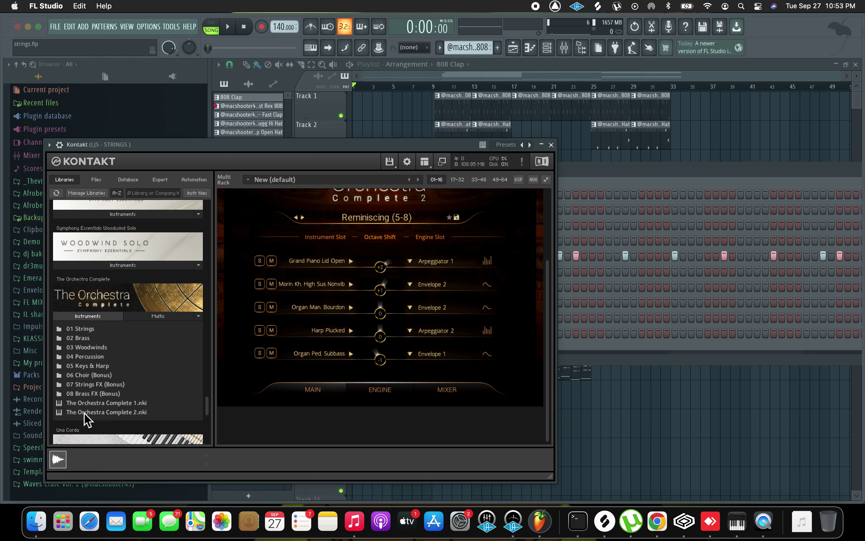
pyautogui.scroll(4, 281, 246)
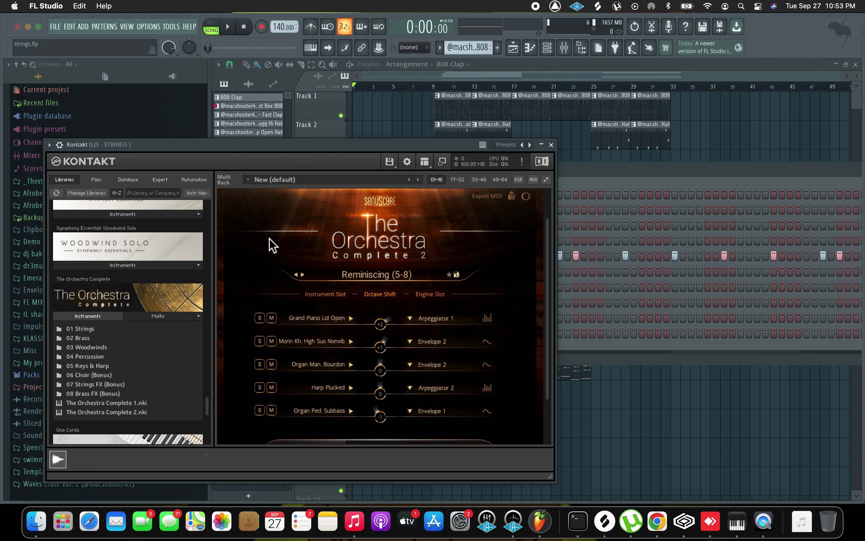
pyautogui.click(551, 145)
pyautogui.rightClick(385, 196)
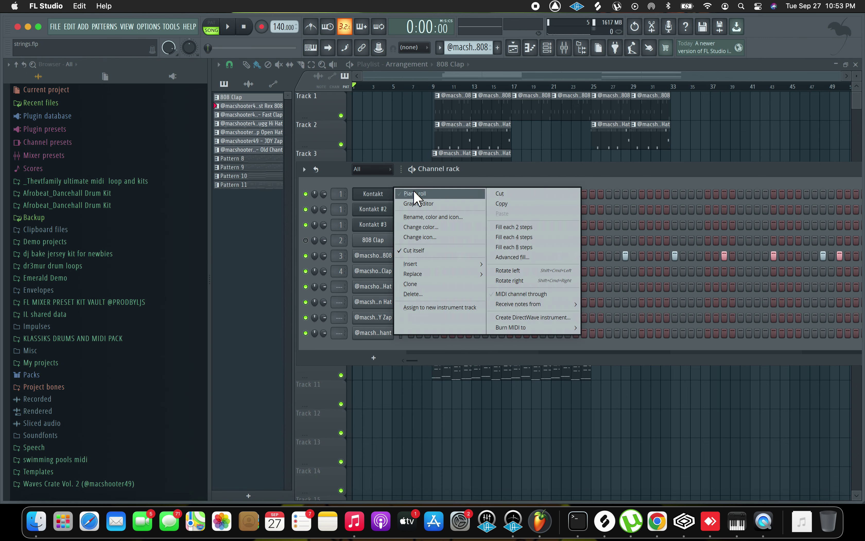
pyautogui.click(413, 190)
pyautogui.click(276, 230)
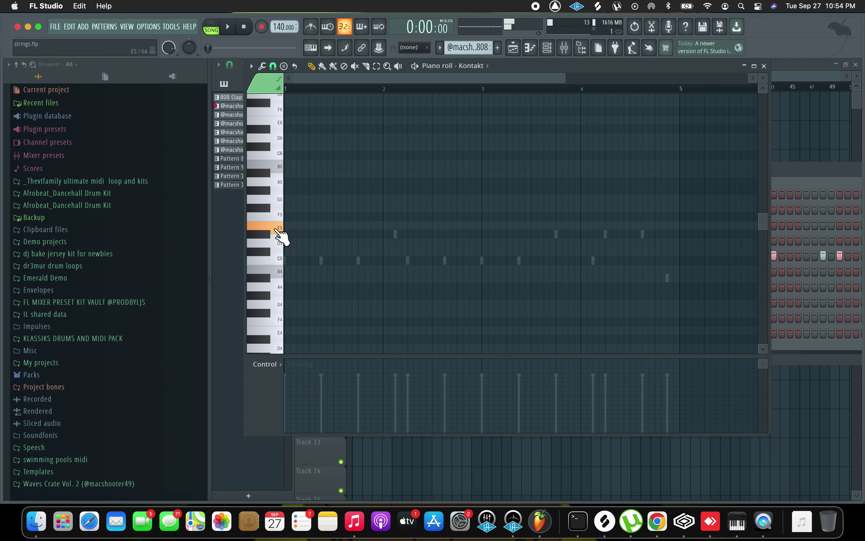
pyautogui.click(529, 48)
pyautogui.click(547, 48)
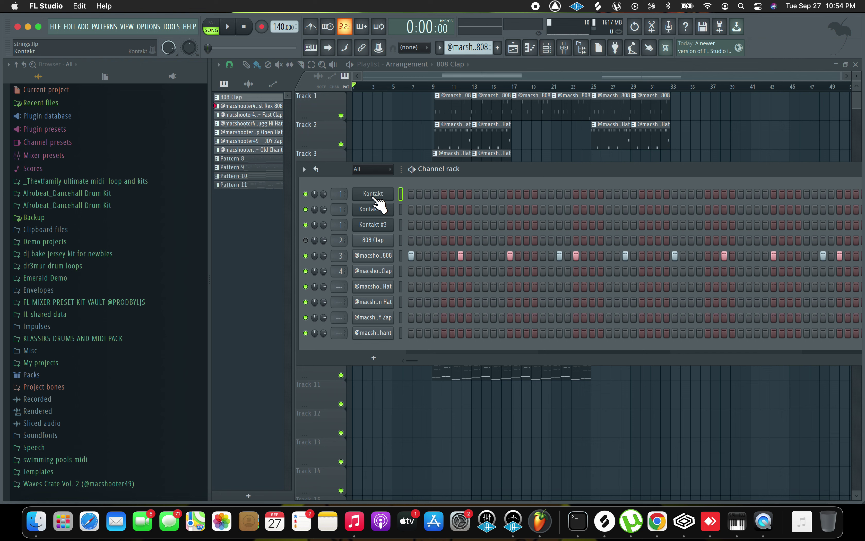
pyautogui.press('F6')
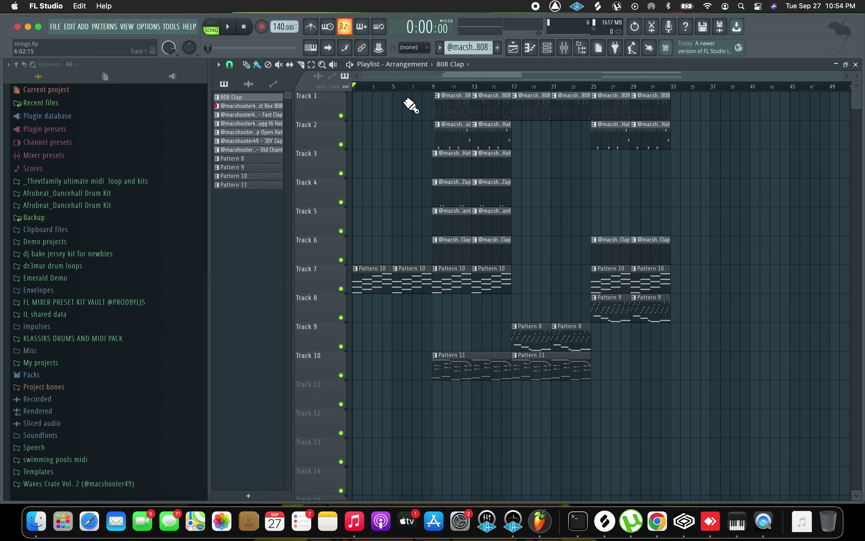
# Select Pattern 10 and open the first Kontakt channel's notes in the piano roll
pyautogui.click(104, 26)
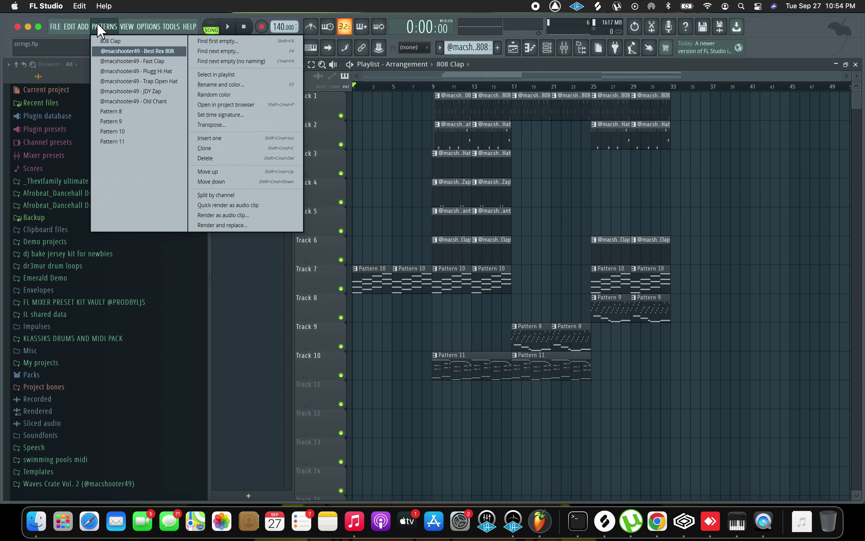
pyautogui.click(113, 132)
pyautogui.click(547, 48)
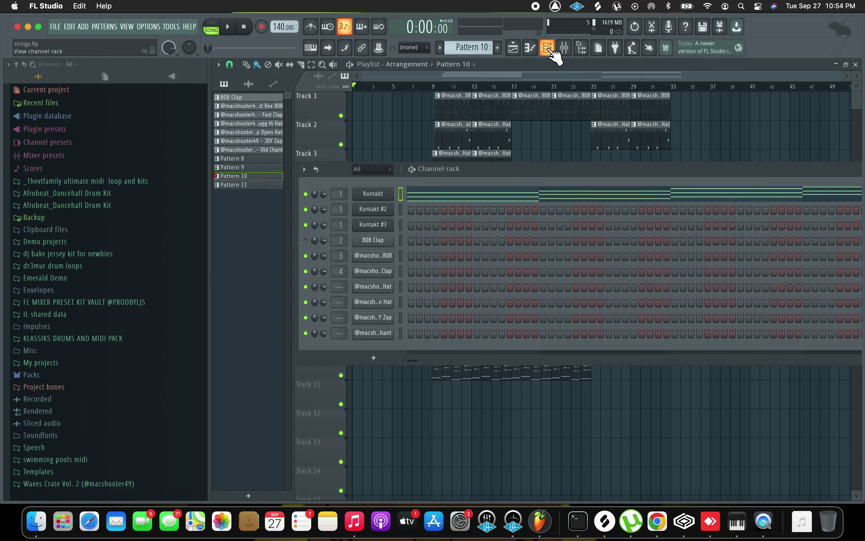
pyautogui.rightClick(372, 193)
pyautogui.click(383, 198)
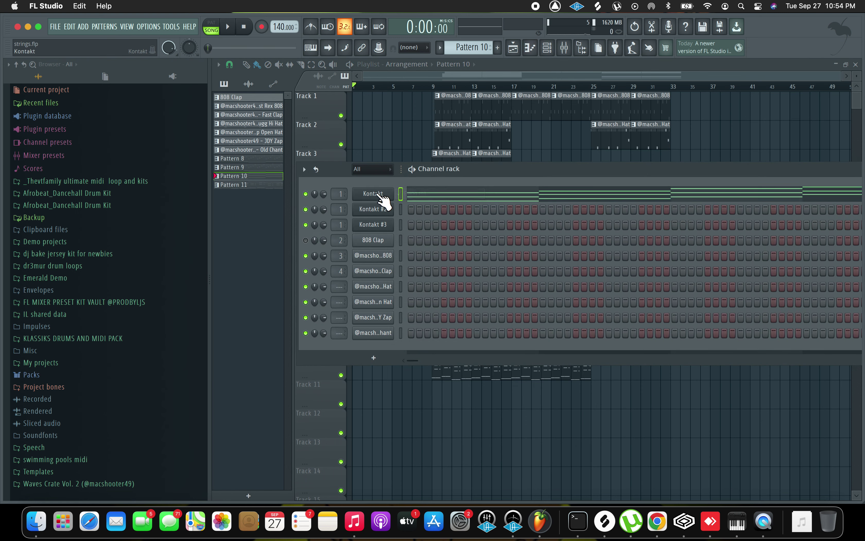
pyautogui.rightClick(382, 199)
pyautogui.click(415, 193)
# Play Pattern 10 while viewing its chord notes in the piano roll, and stop playback
pyautogui.click(228, 28)
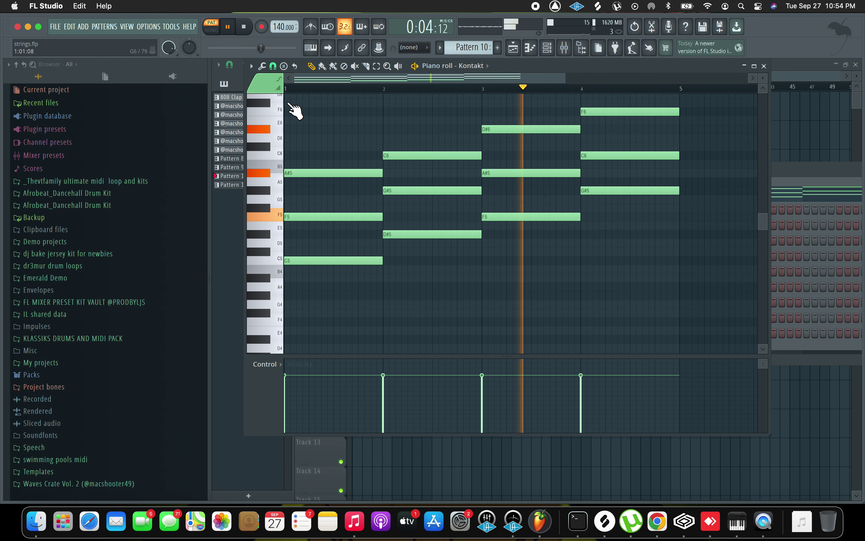
pyautogui.scroll(3, 295, 140)
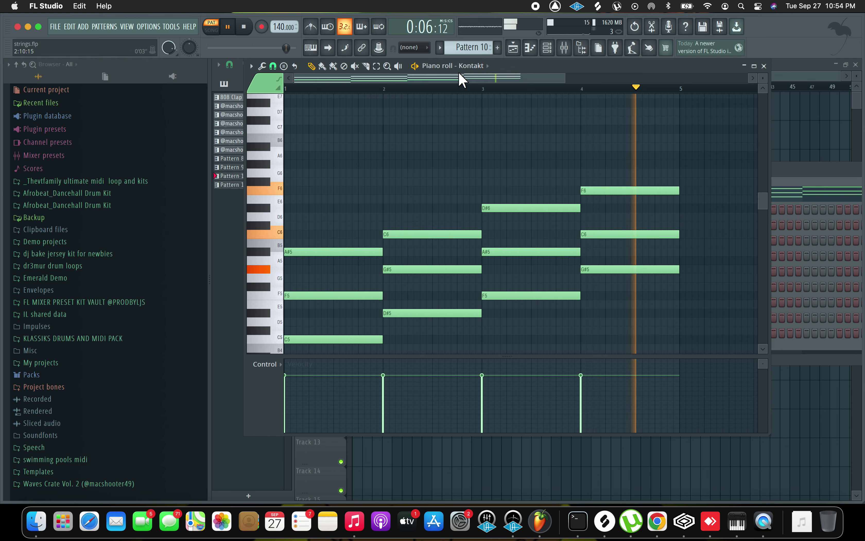
pyautogui.click(245, 28)
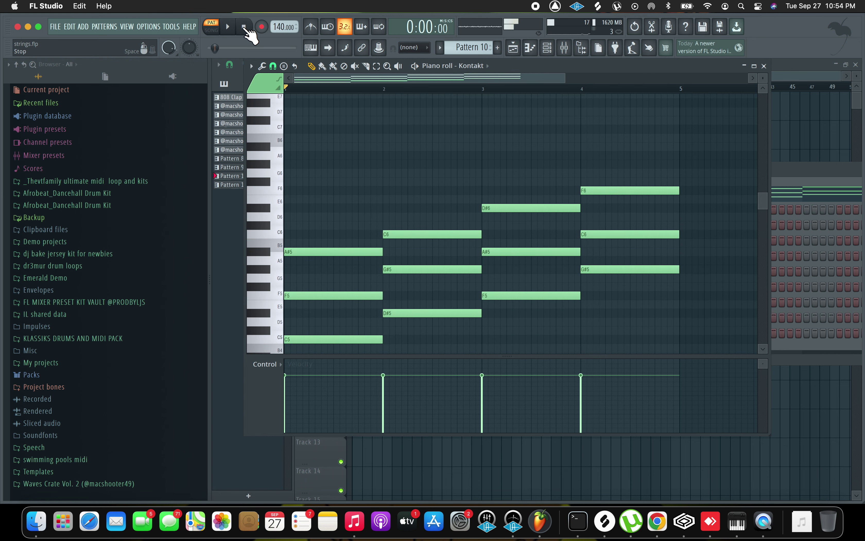
# Return to the channel rack and listen to Pattern 10 with the first Kontakt channel's instrument window open
pyautogui.click(514, 48)
pyautogui.click(549, 49)
pyautogui.press('space')
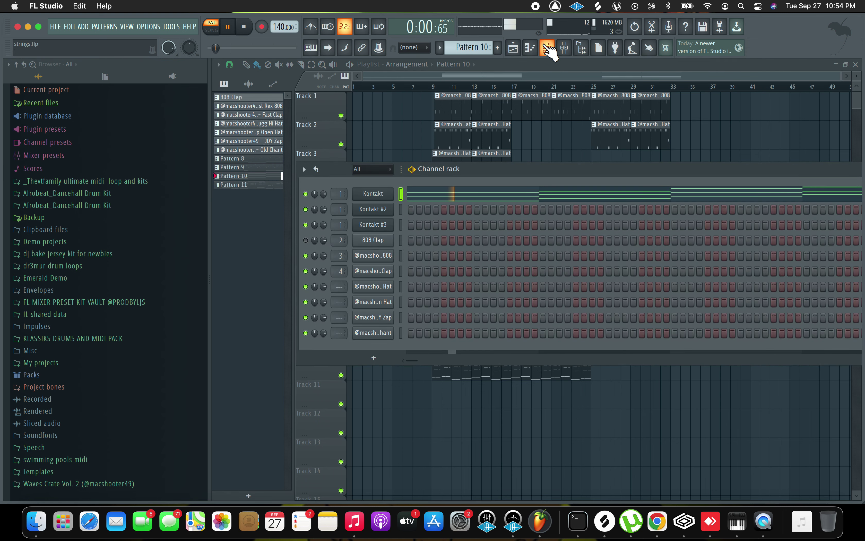
pyautogui.click(381, 194)
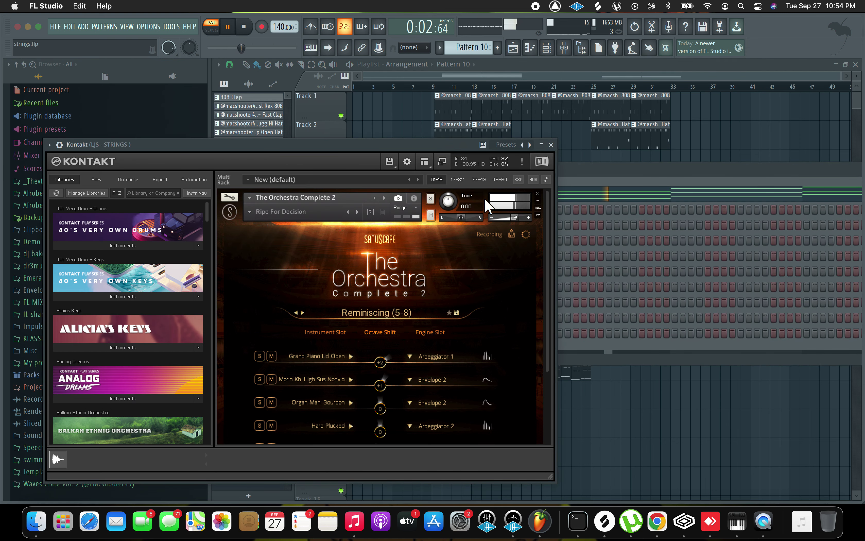
pyautogui.click(250, 31)
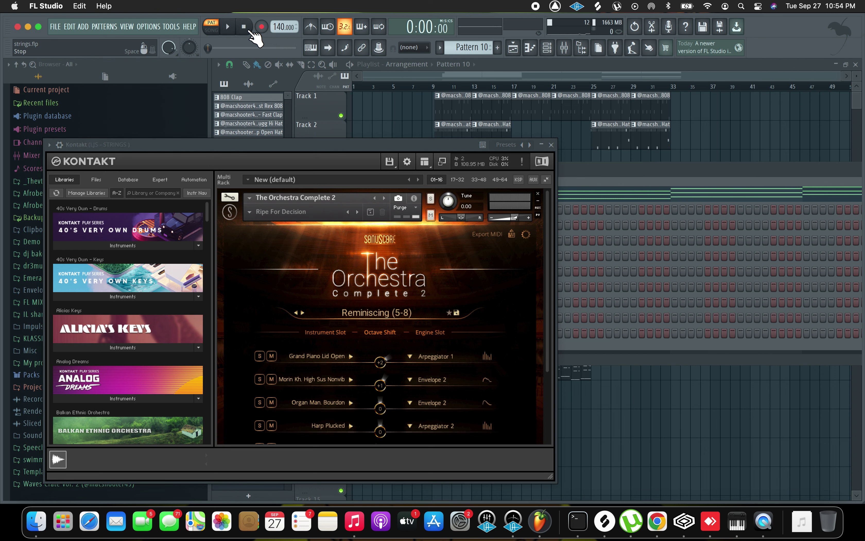
# Browse the Grand Piano Lid Open slot's Strings section and Woodwinds Flute articulations while Pattern 10 plays
pyautogui.click(312, 358)
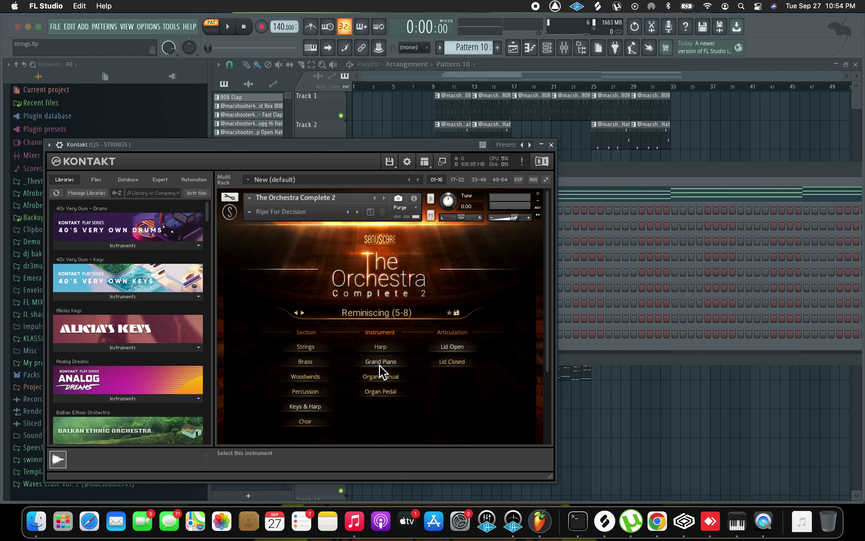
pyautogui.click(313, 349)
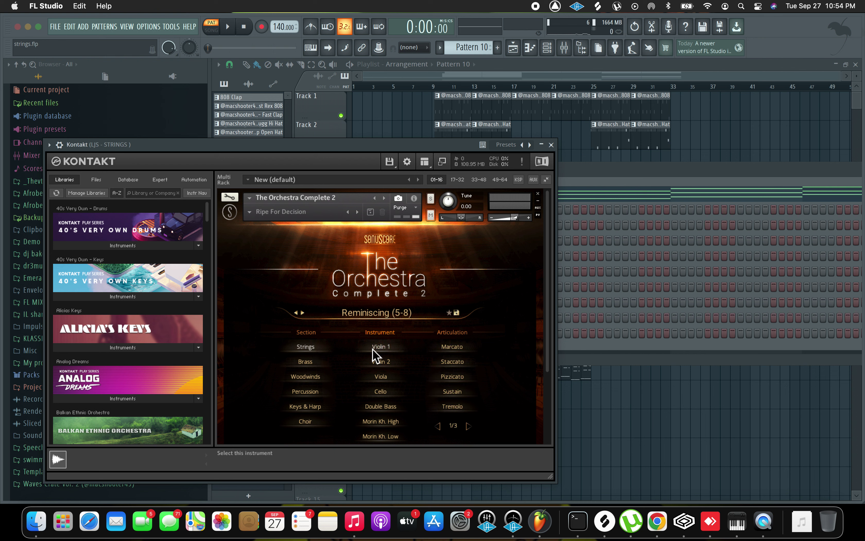
pyautogui.press('space')
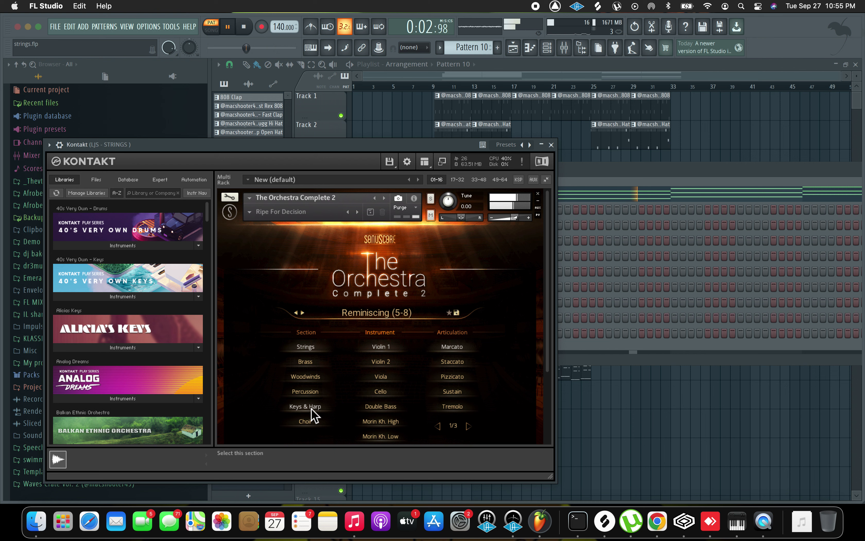
pyautogui.click(303, 377)
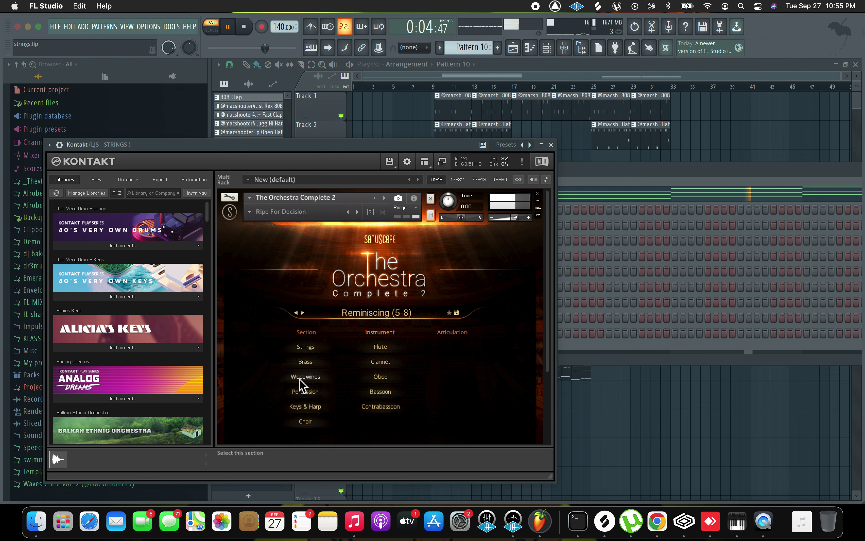
pyautogui.click(385, 350)
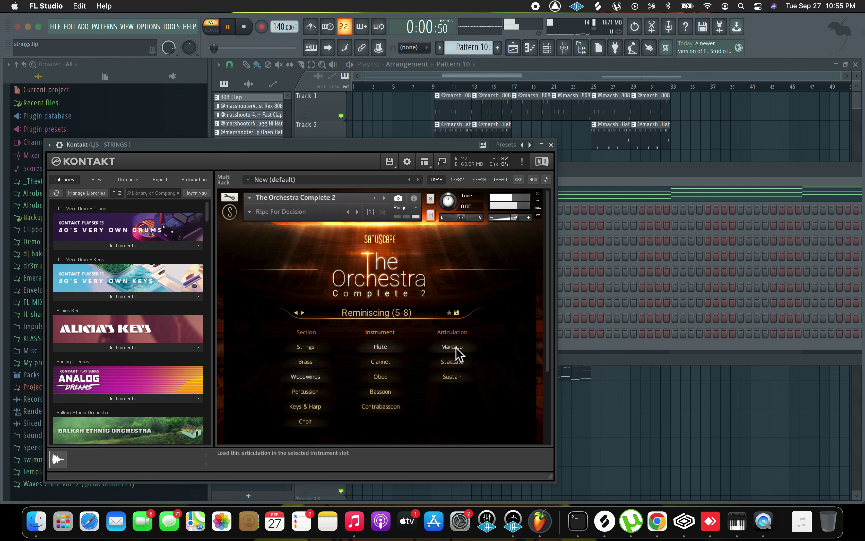
# Show the Grand Piano articulations under Keys & Harp, and restart Pattern 10 playback
pyautogui.click(310, 407)
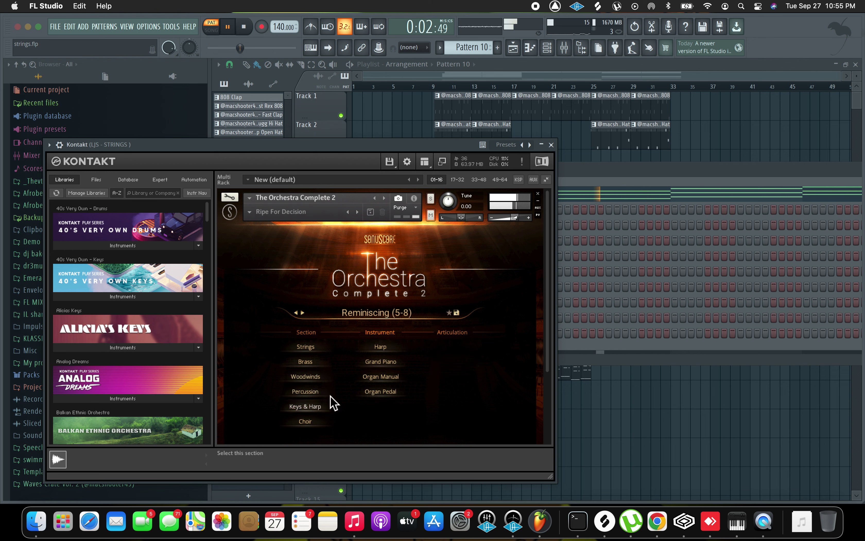
pyautogui.click(381, 365)
pyautogui.press('space')
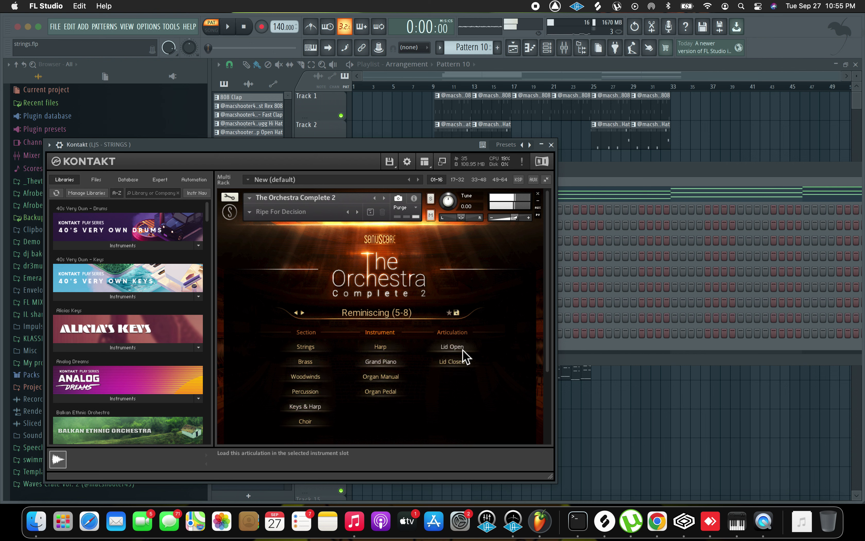
pyautogui.press('space')
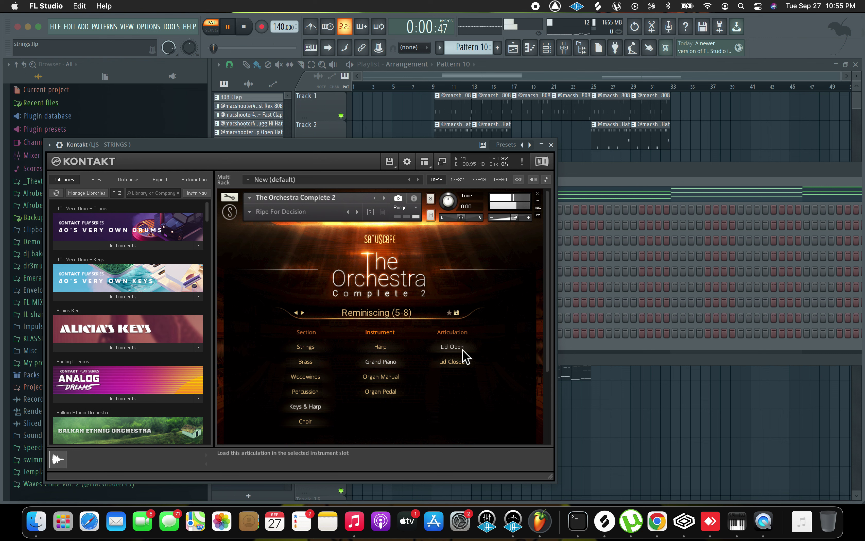
# Close the Kontakt window, play the arrangement from bar 9 in song mode, and stop playback
pyautogui.click(552, 144)
pyautogui.click(433, 86)
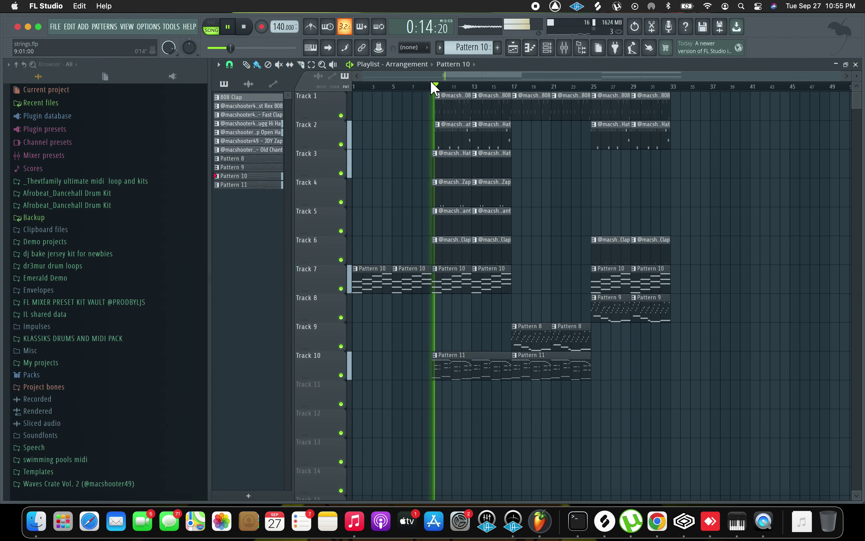
pyautogui.click(244, 28)
pyautogui.click(246, 28)
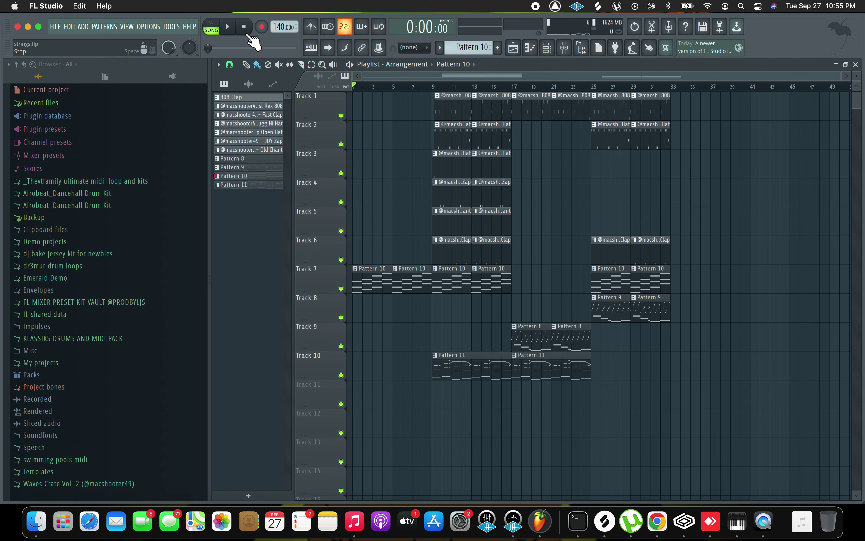
# Open Pattern 11 from Track 10 in the piano roll and examine its full range of notes
pyautogui.doubleClick(461, 375)
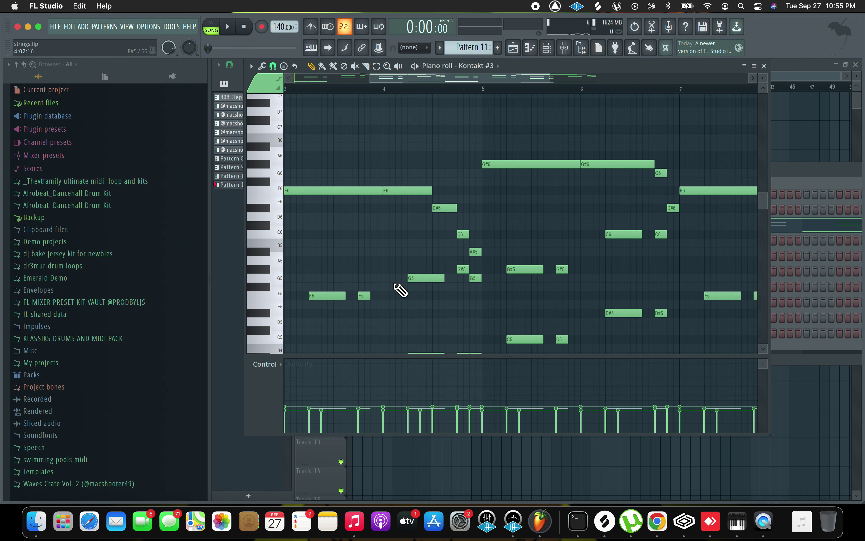
pyautogui.scroll(10, 396, 288)
pyautogui.hscroll(-10, 396, 288)
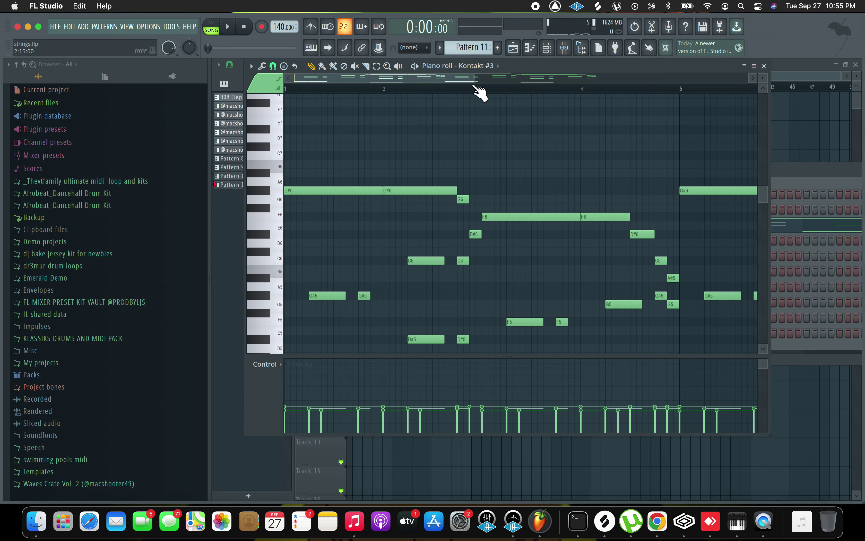
pyautogui.moveTo(478, 82); pyautogui.dragTo(747, 83)
pyautogui.scroll(-5, 454, 213)
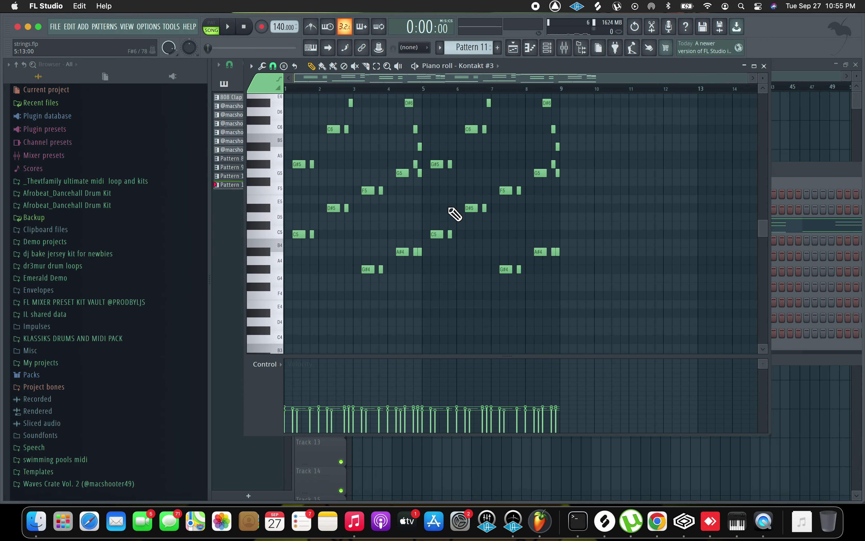
pyautogui.scroll(5, 455, 214)
pyautogui.scroll(-3, 455, 214)
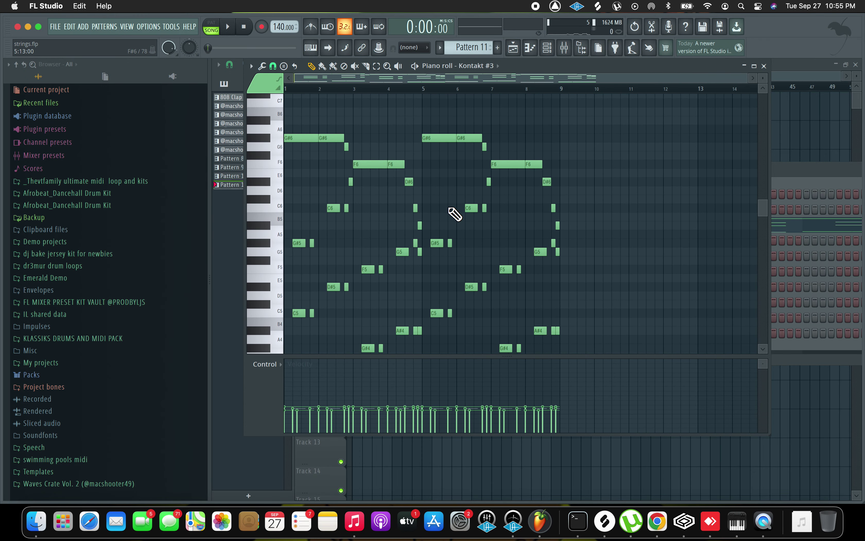
pyautogui.moveTo(455, 214); pyautogui.dragTo(374, 270)
pyautogui.scroll(-2, 373, 271)
pyautogui.scroll(5, 373, 271)
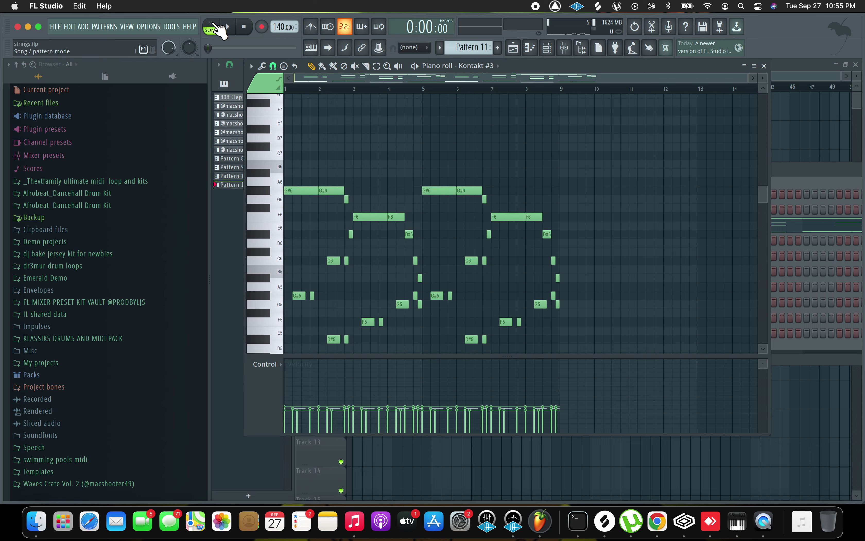
# Switch to pattern mode and play Pattern 11 while viewing its notes in the piano roll
pyautogui.click(213, 23)
pyautogui.press('space')
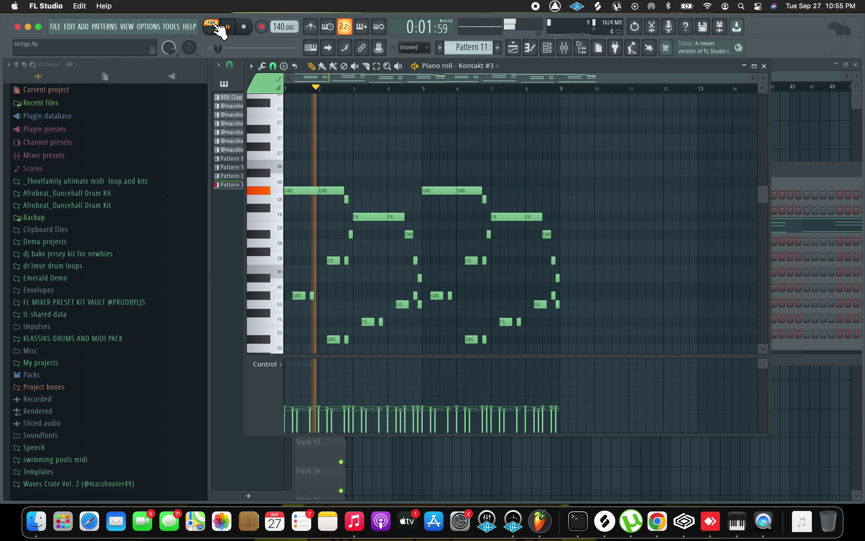
pyautogui.scroll(-1, 358, 123)
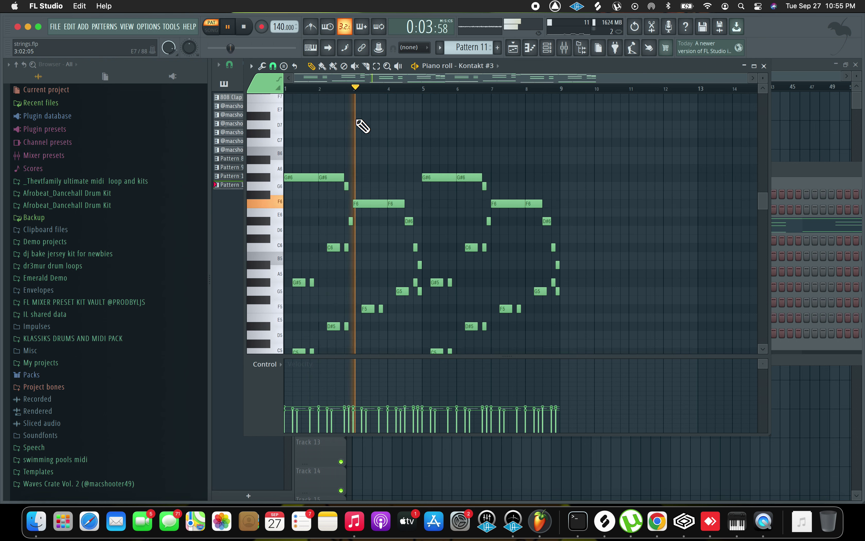
pyautogui.scroll(-6, 359, 125)
pyautogui.scroll(5, 359, 125)
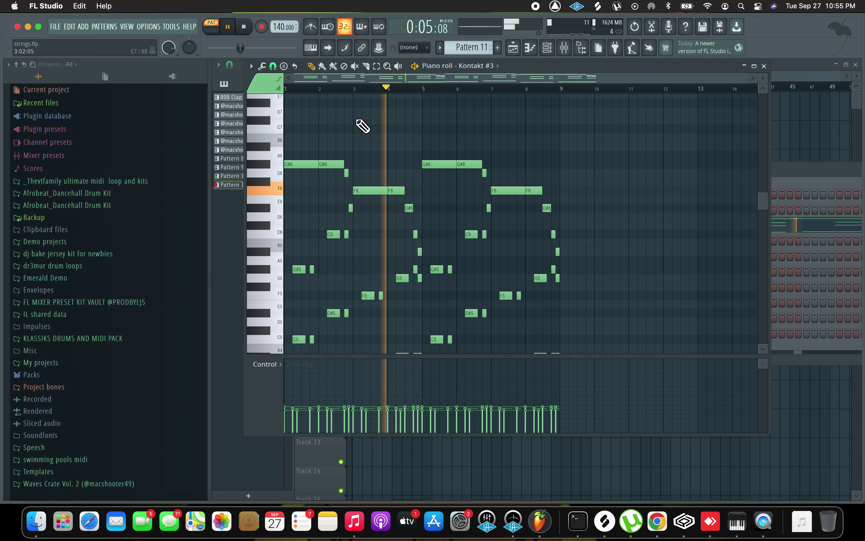
# Stop playback, view the Kontakt #3 channel's Signs And Wonders preset from the channel rack, and close its window
pyautogui.click(547, 48)
pyautogui.press('space')
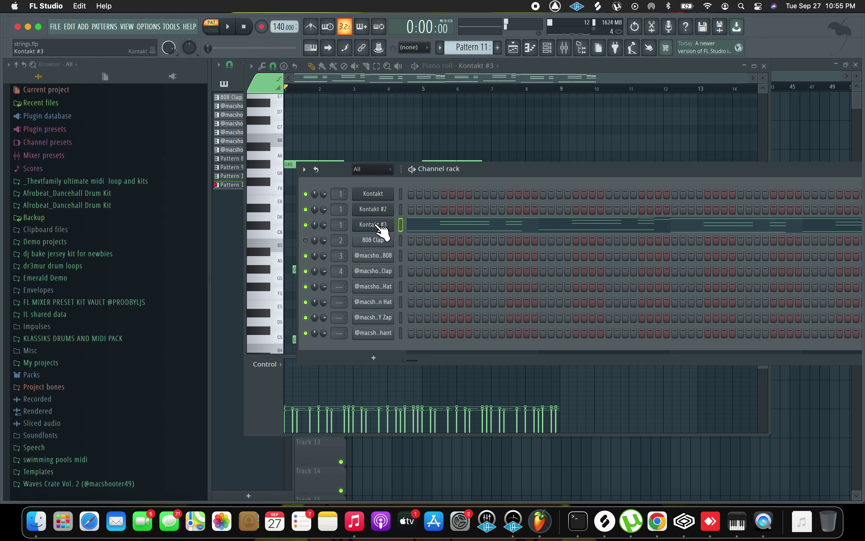
pyautogui.click(377, 224)
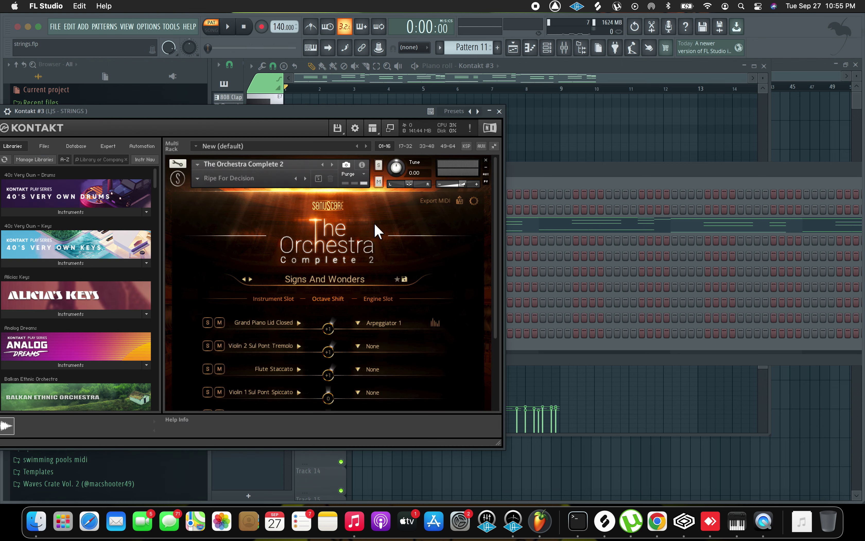
pyautogui.moveTo(195, 114); pyautogui.dragTo(279, 79)
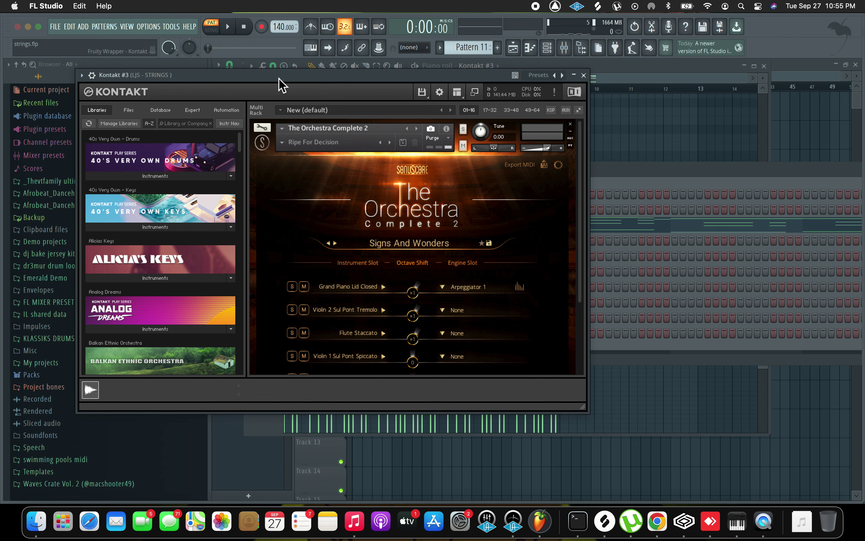
pyautogui.click(584, 75)
# Play Pattern 11 briefly with the channel rack open, stop it, and return to the playlist
pyautogui.press('space')
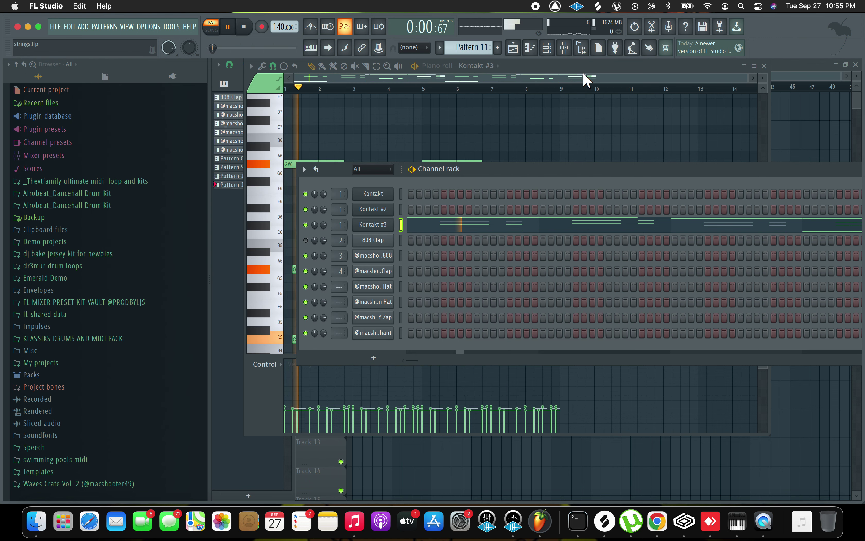
pyautogui.press('space')
pyautogui.click(515, 48)
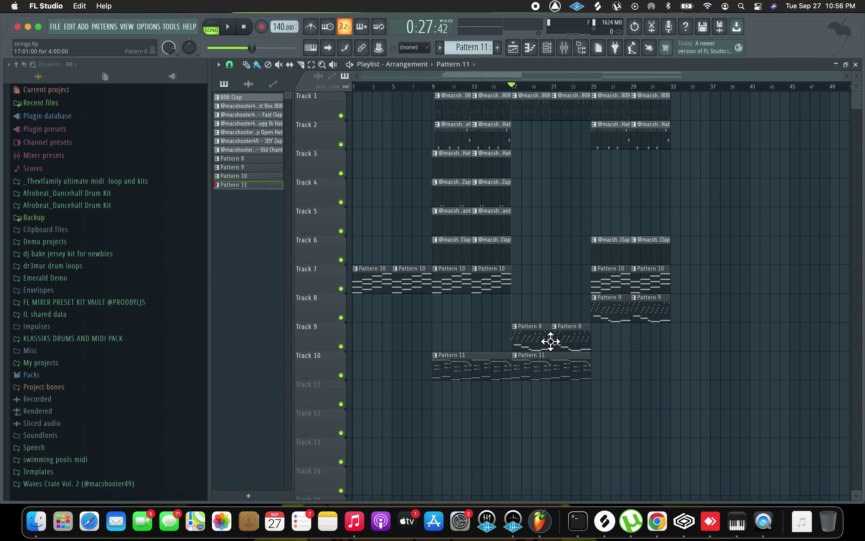
# Open Pattern 8 from Track 9 in the piano roll and examine its melody and bass notes
pyautogui.doubleClick(541, 345)
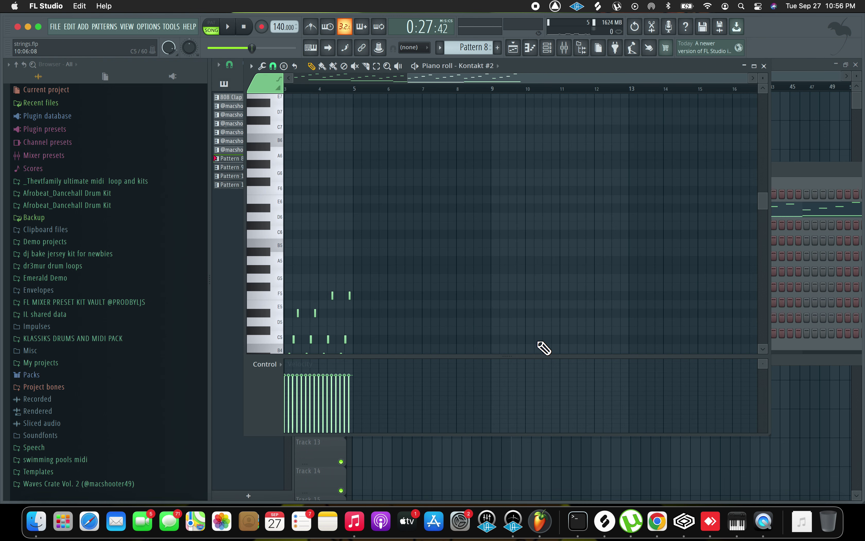
pyautogui.moveTo(410, 81); pyautogui.dragTo(175, 88)
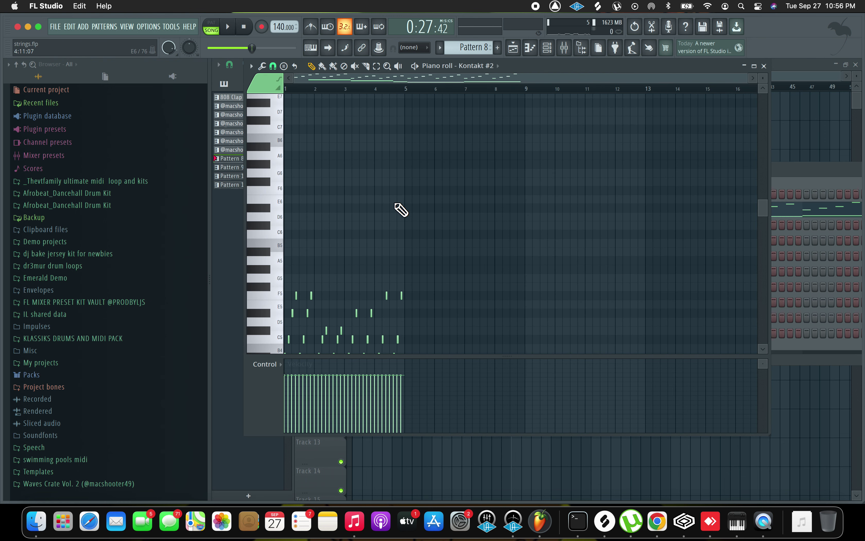
pyautogui.scroll(-5, 429, 202)
pyautogui.moveTo(744, 80); pyautogui.dragTo(454, 149)
pyautogui.scroll(4, 454, 150)
# Play Pattern 8 in pattern mode with its notes in view, and return to the playlist
pyautogui.click(217, 24)
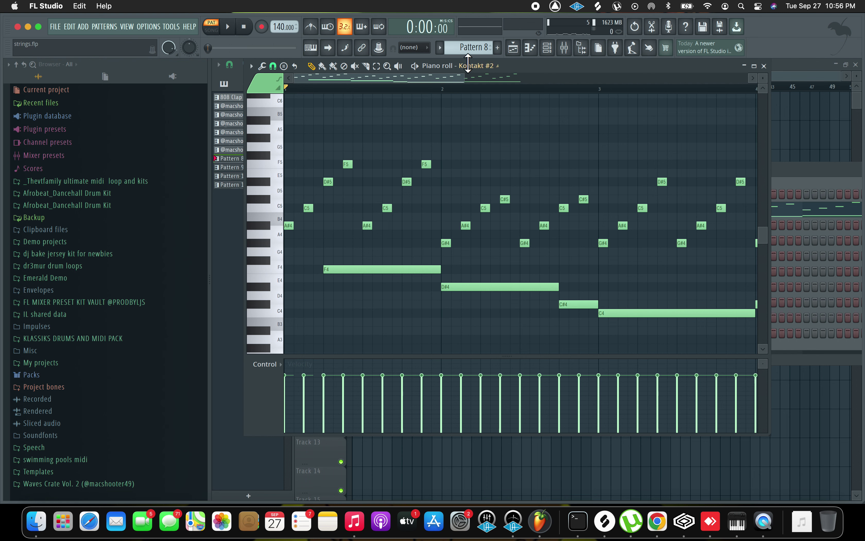
pyautogui.moveTo(467, 75); pyautogui.dragTo(505, 74)
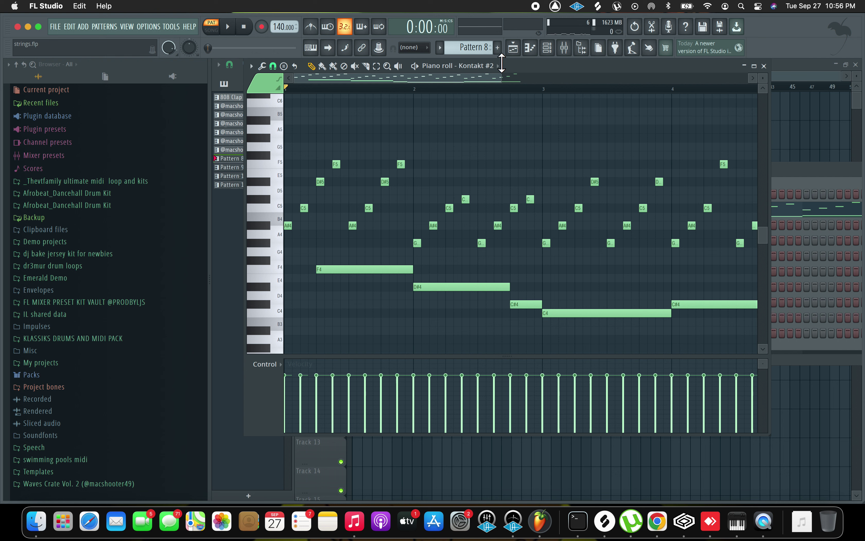
pyautogui.press('space')
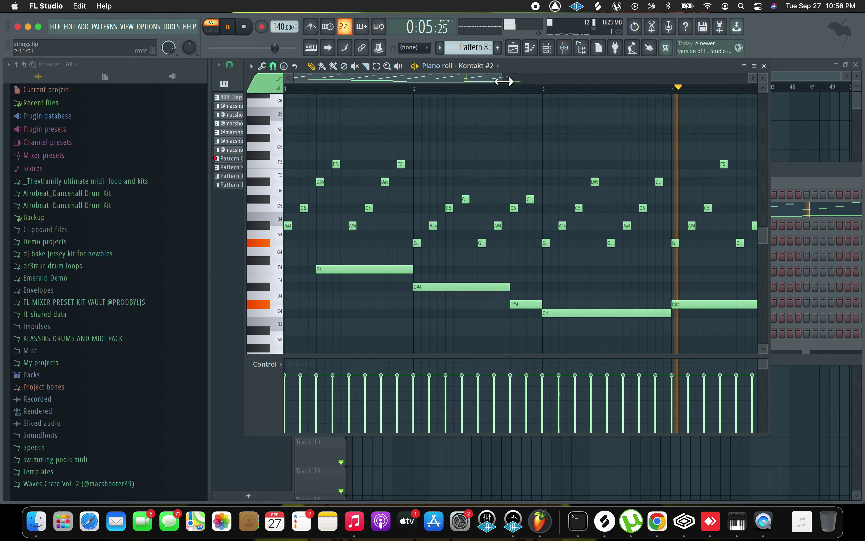
pyautogui.scroll(-2, 750, 107)
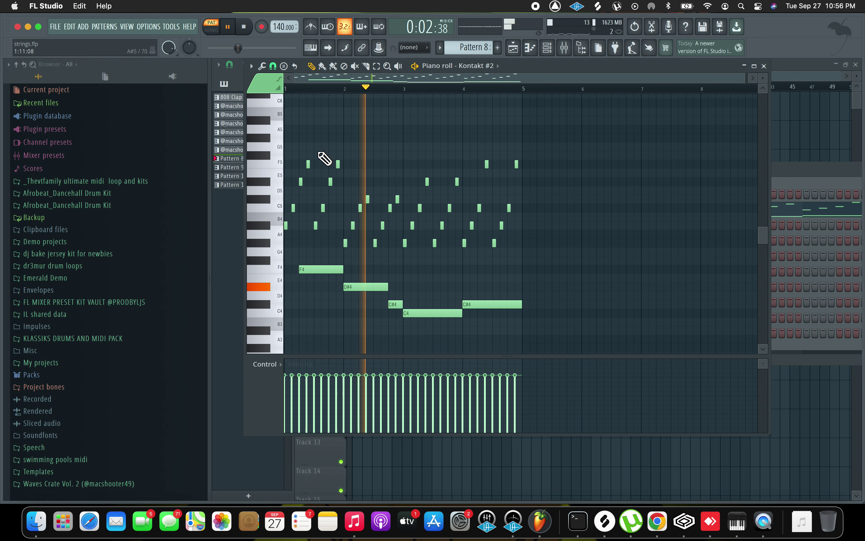
pyautogui.click(514, 49)
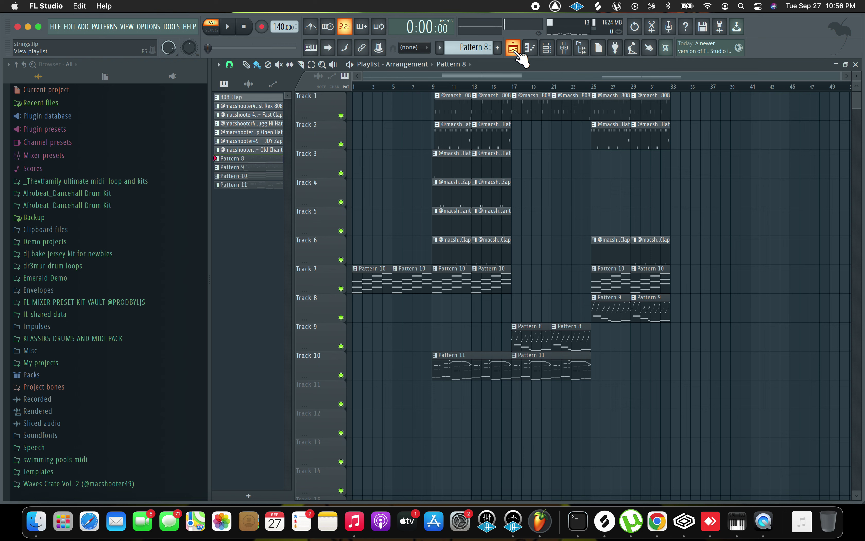
# Mute Tracks 7, 8, 9 and 10 in the playlist, leaving only the drum tracks enabled
pyautogui.click(341, 289)
pyautogui.click(341, 346)
pyautogui.click(341, 375)
pyautogui.click(342, 318)
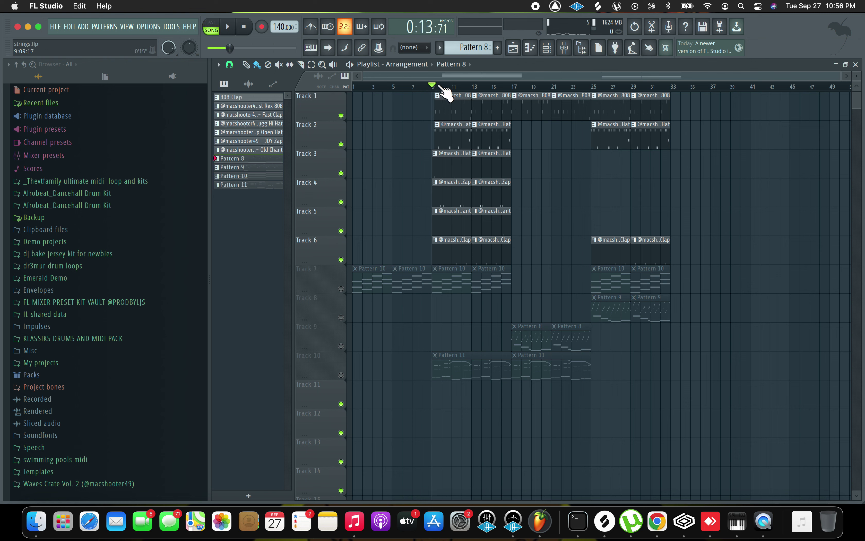
# Play the unmuted drum tracks from bar 9 in song mode, and stop with the playhead reset to the start
pyautogui.press('space')
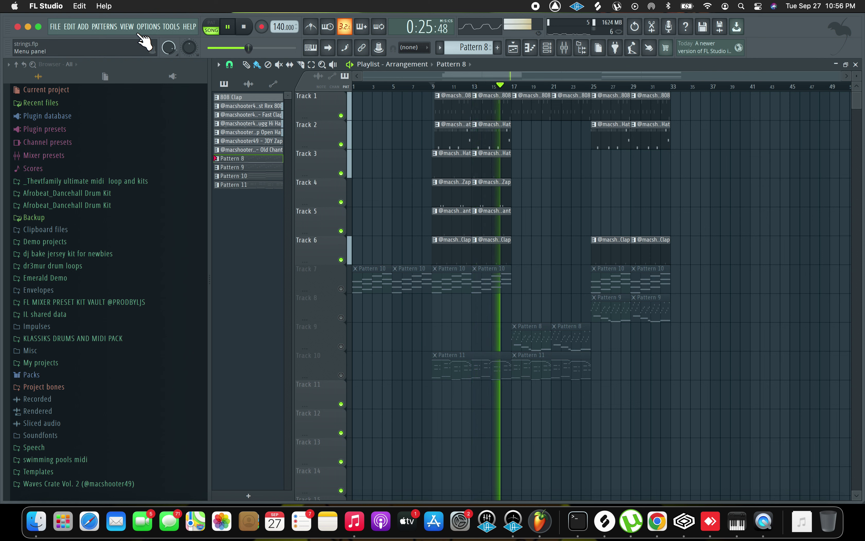
pyautogui.press('space')
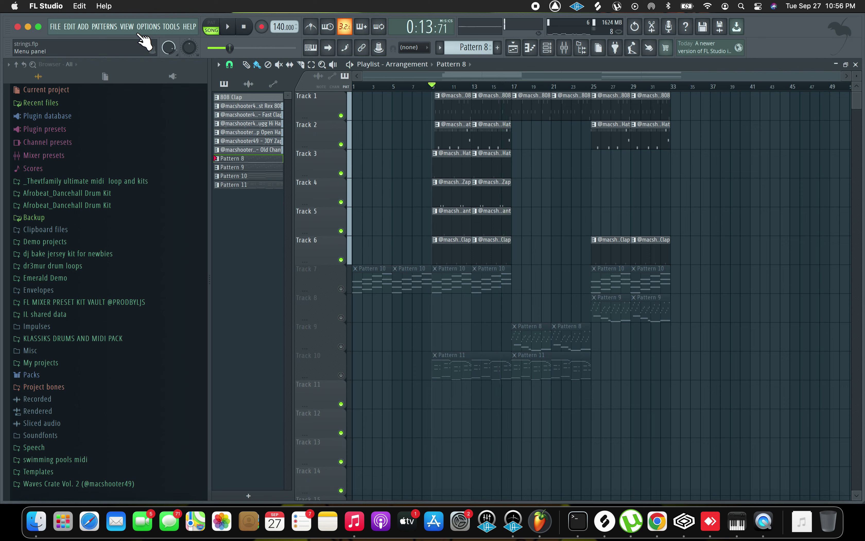
pyautogui.click(243, 27)
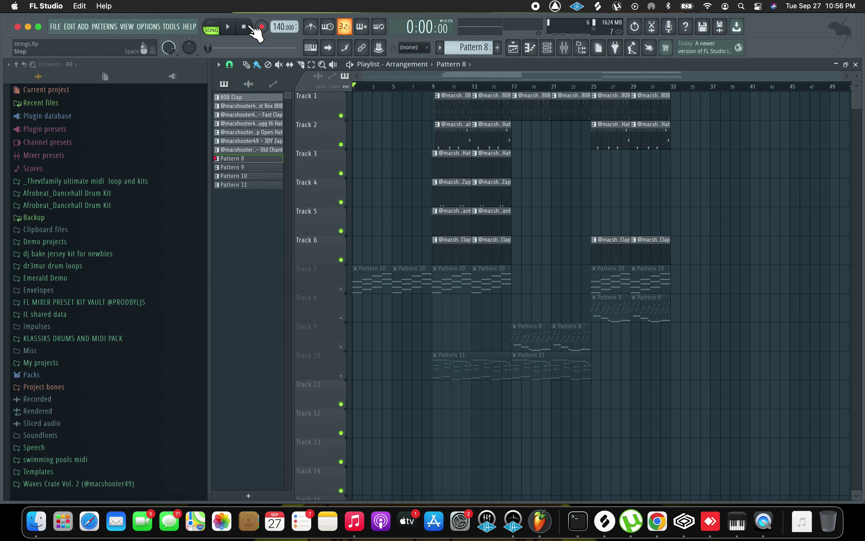
# Unmute Tracks 8 and 9 in the playlist and open Pattern 8 in the piano roll
pyautogui.click(342, 317)
pyautogui.click(341, 346)
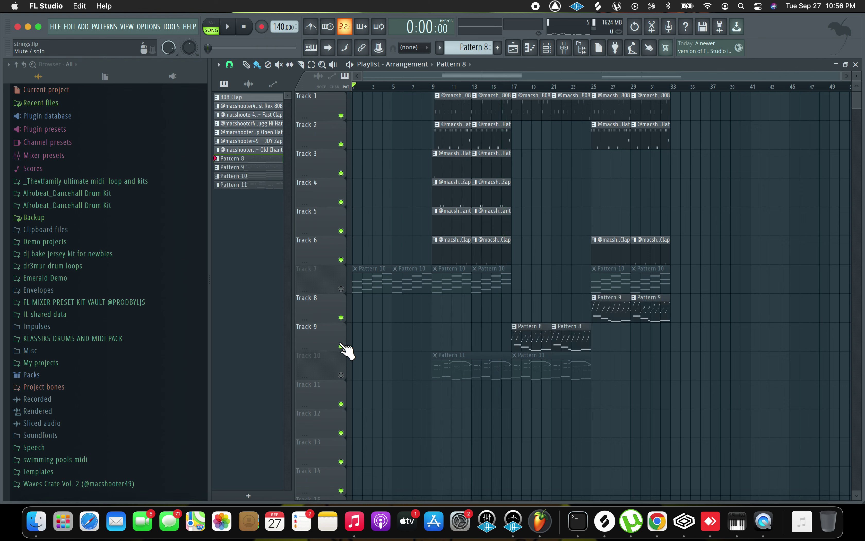
pyautogui.doubleClick(526, 338)
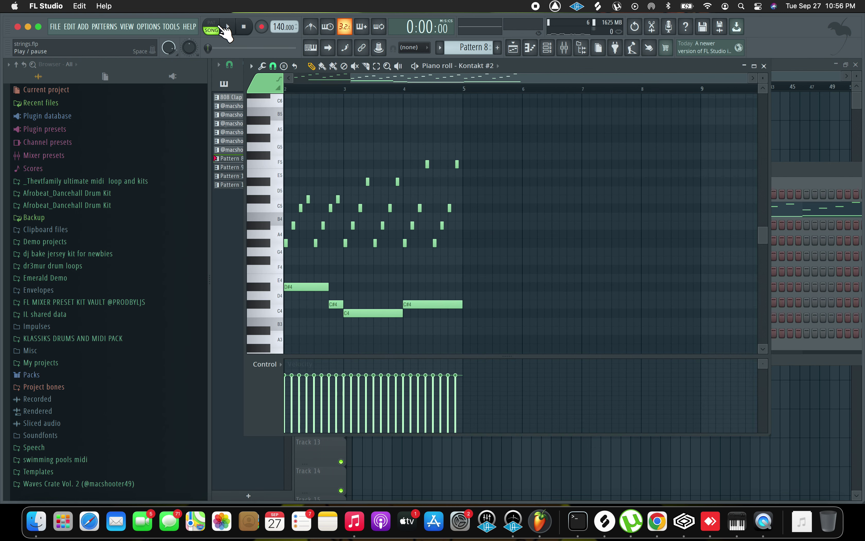
# Open Pattern 9 from Track 8 in the piano roll, play it in pattern mode, and return to the playlist
pyautogui.click(520, 53)
pyautogui.doubleClick(608, 315)
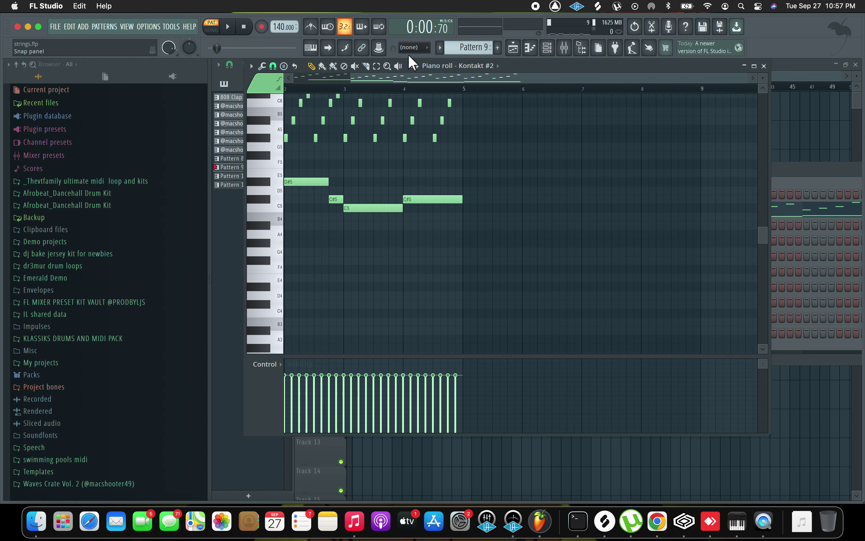
pyautogui.click(228, 27)
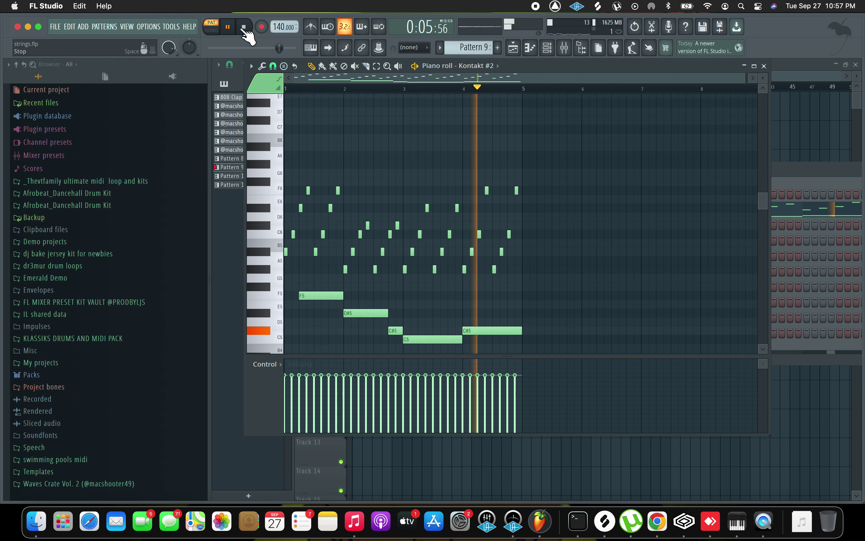
pyautogui.click(244, 27)
pyautogui.click(513, 48)
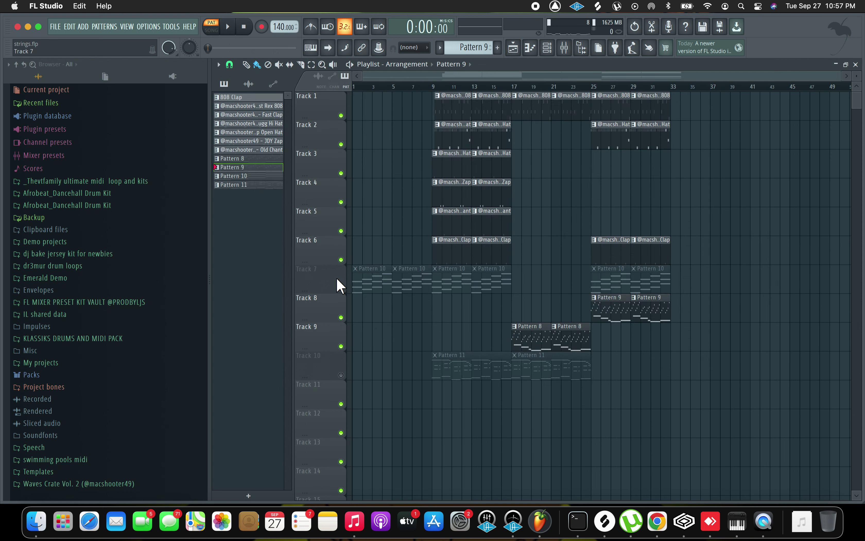
# Unmute Tracks 7 and 10, and duplicate all clips on Tracks 1 to 10 so the copy starts at bar 33
pyautogui.click(340, 288)
pyautogui.click(341, 375)
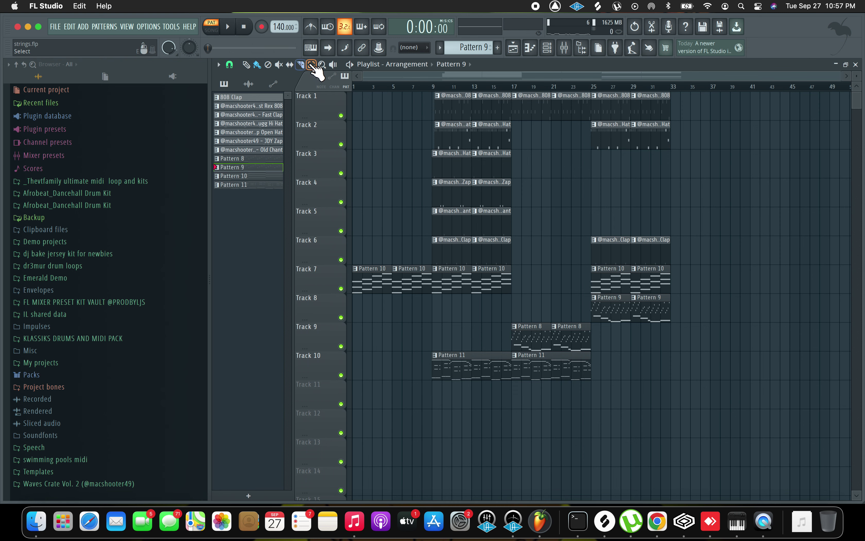
pyautogui.moveTo(321, 106); pyautogui.dragTo(318, 355)
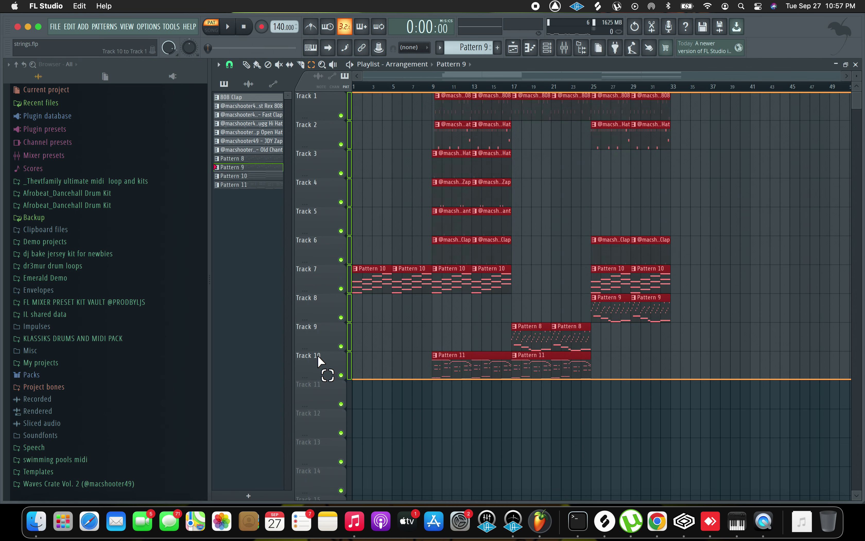
pyautogui.hotkey('ctrl', 'b')
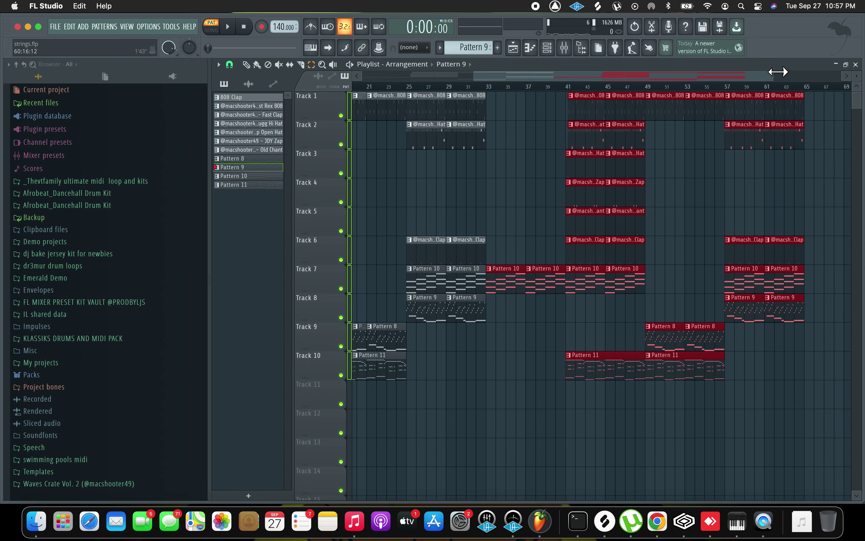
# Fill bars 33 to 41 with two clips each of Fast Clap on Track 6, Plugg Hi Hat on Track 3 and Best Rex 808 on Track 1
pyautogui.moveTo(778, 72); pyautogui.dragTo(356, 82)
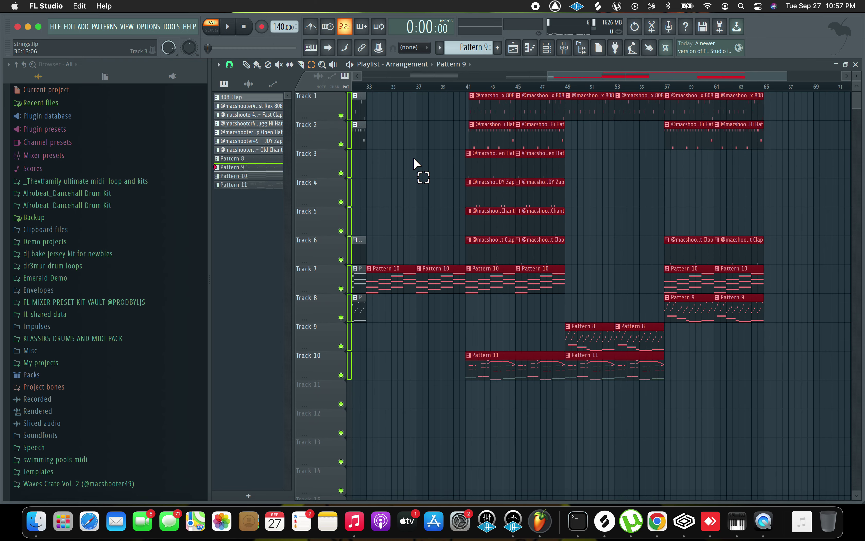
pyautogui.click(415, 164)
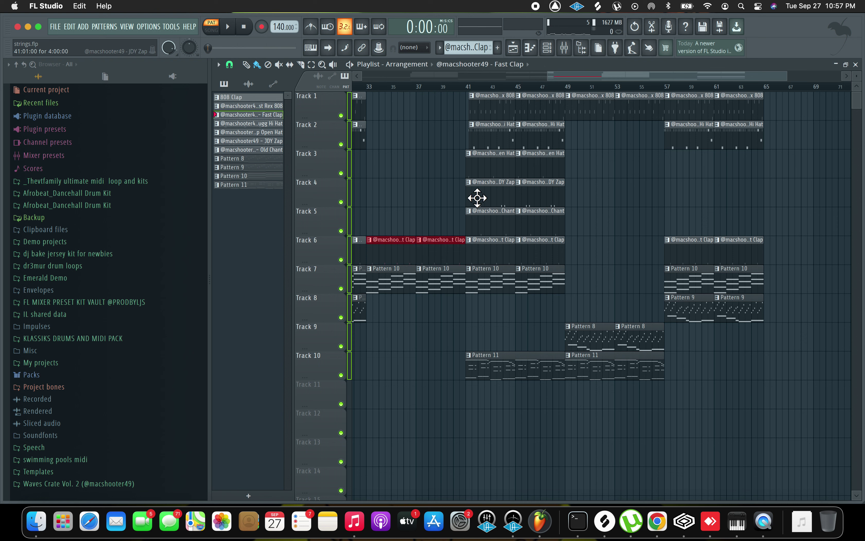
pyautogui.click(529, 143)
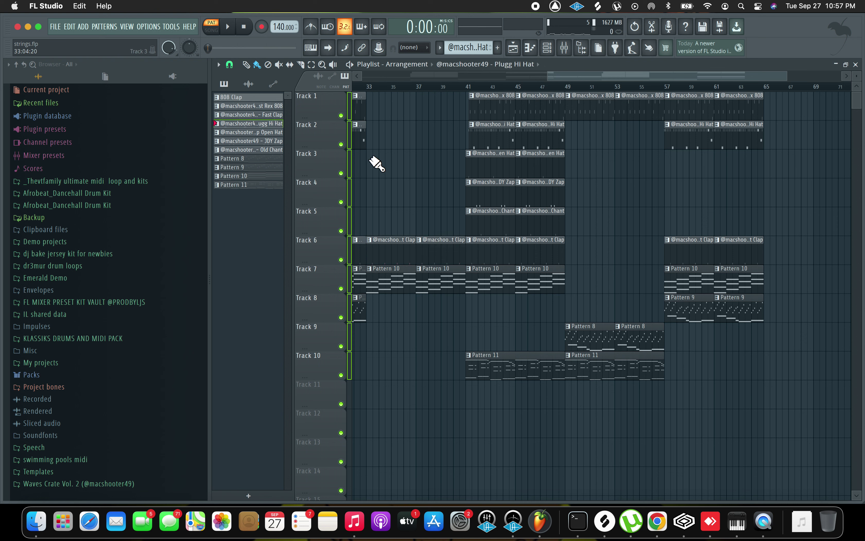
pyautogui.click(539, 113)
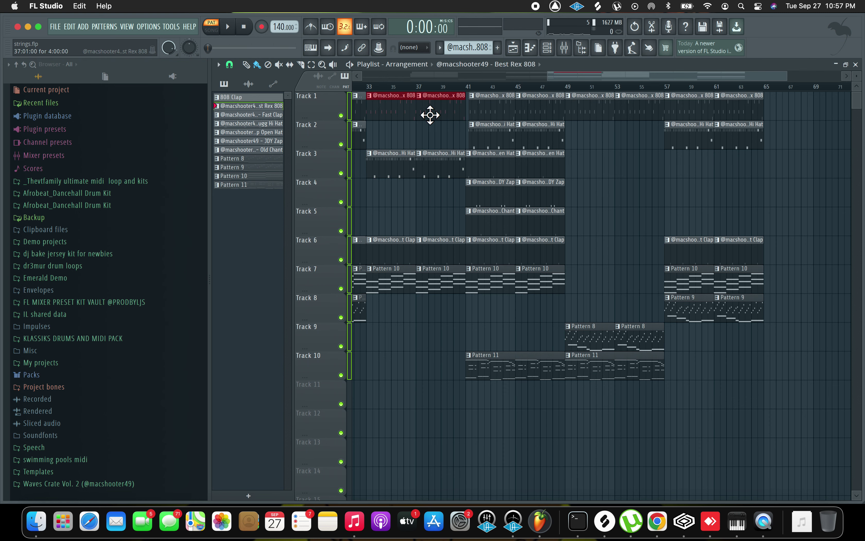
# Play the full arrangement in song mode, deleting the two Pattern 10 clips at bars 25 to 33 on Track 7 during playback, and stop
pyautogui.moveTo(550, 83); pyautogui.dragTo(362, 80)
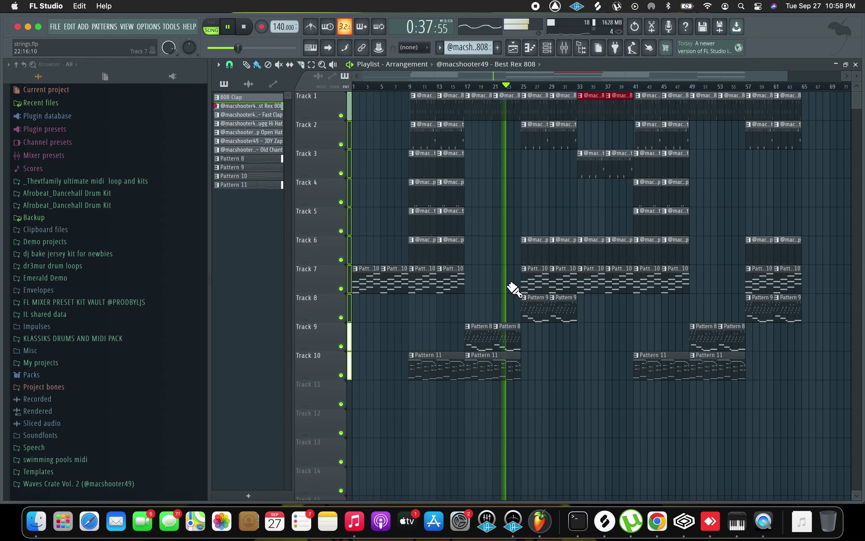
pyautogui.rightClick(535, 283)
pyautogui.rightClick(561, 283)
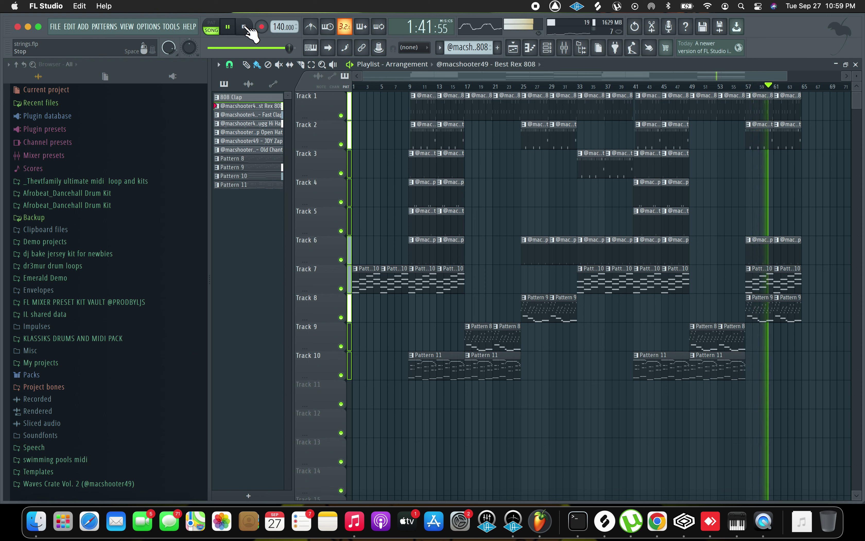
pyautogui.click(246, 65)
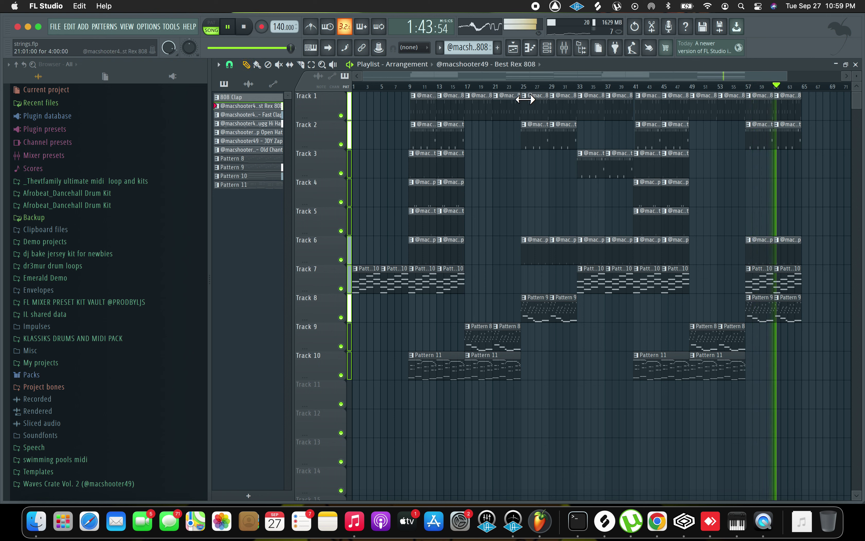
pyautogui.click(244, 28)
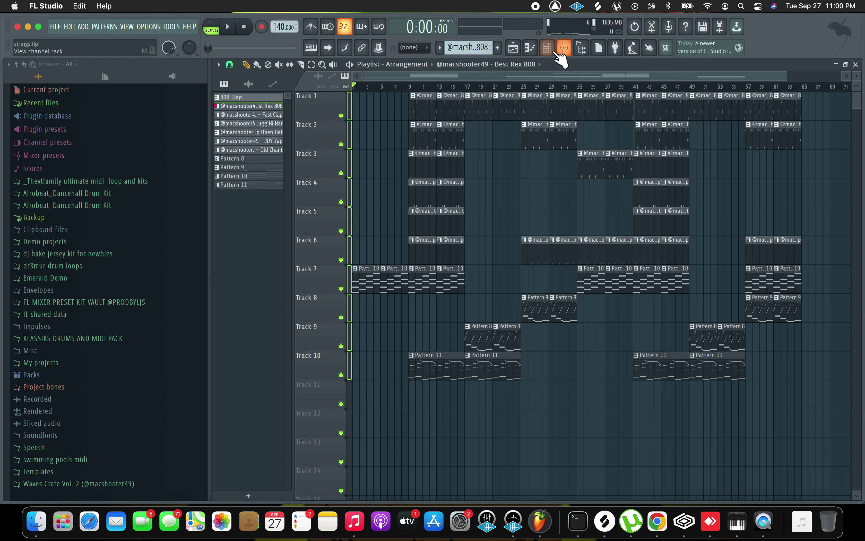
# Examine the Kontakt channel's Orchestra Complete 2 preset and the effects on the LJS - STRINGS mixer insert, and close both windows
pyautogui.click(547, 48)
pyautogui.click(382, 196)
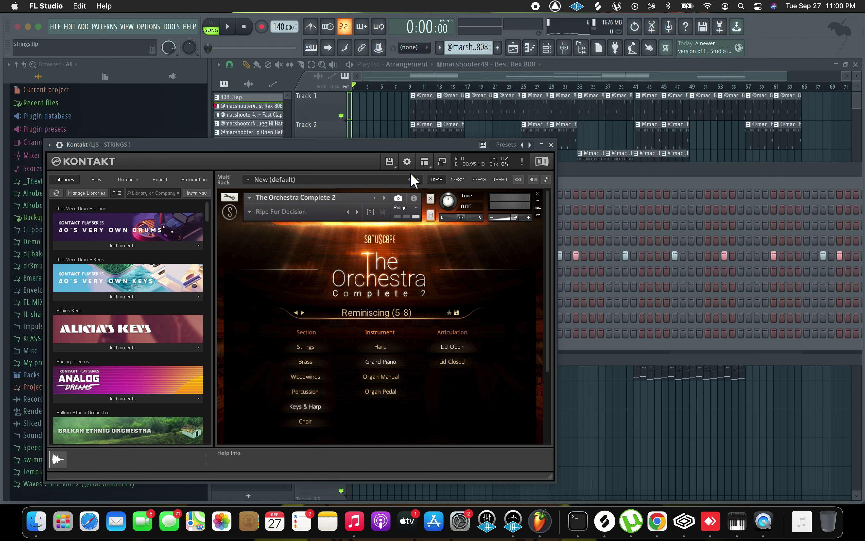
pyautogui.click(565, 48)
pyautogui.click(551, 144)
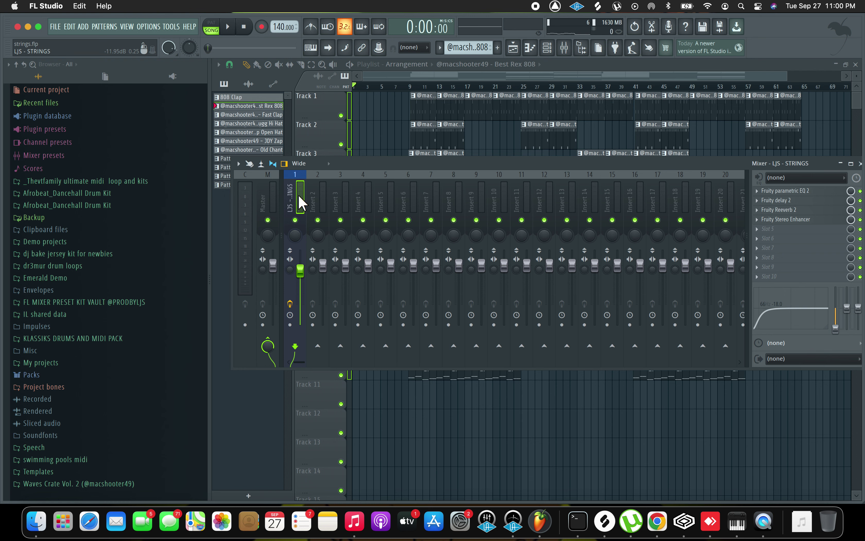
pyautogui.click(565, 48)
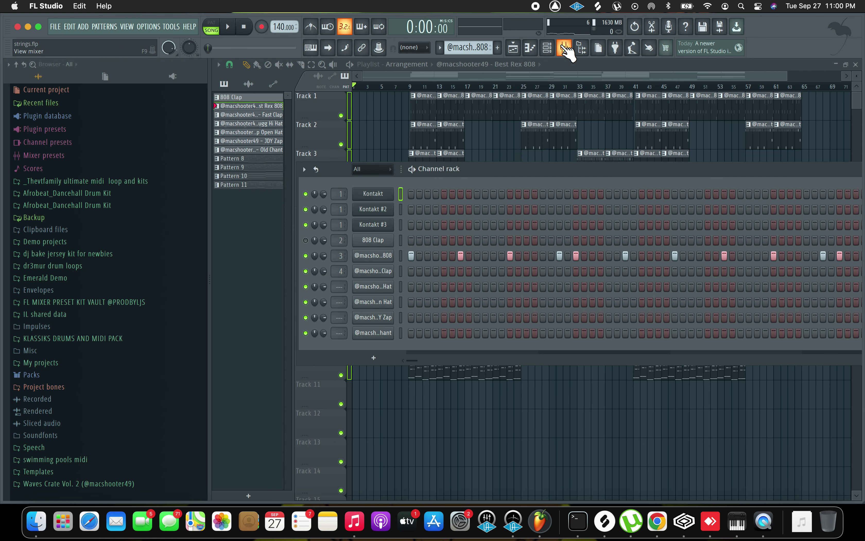
# Review the Signs And Wonders preset in Kontakt #3, and browse the libraries to list the Genesis Childrens Choir instruments
pyautogui.click(368, 225)
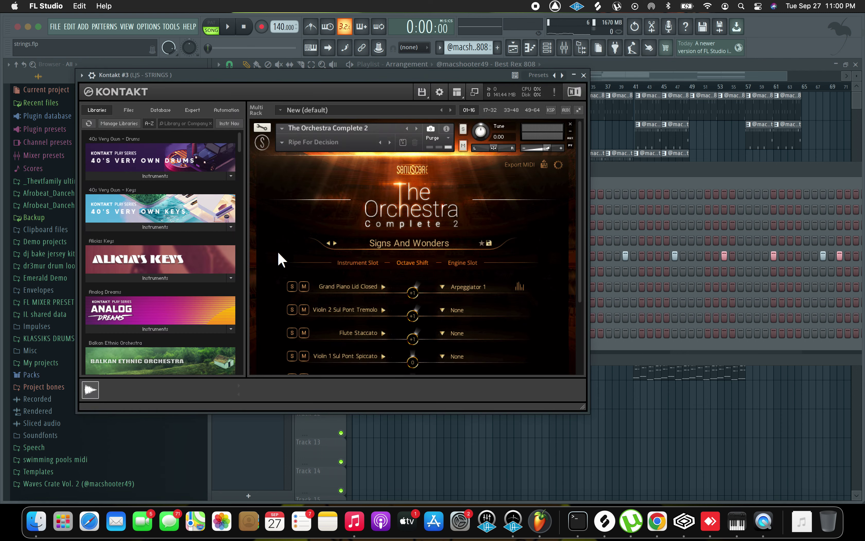
pyautogui.scroll(-3, 281, 259)
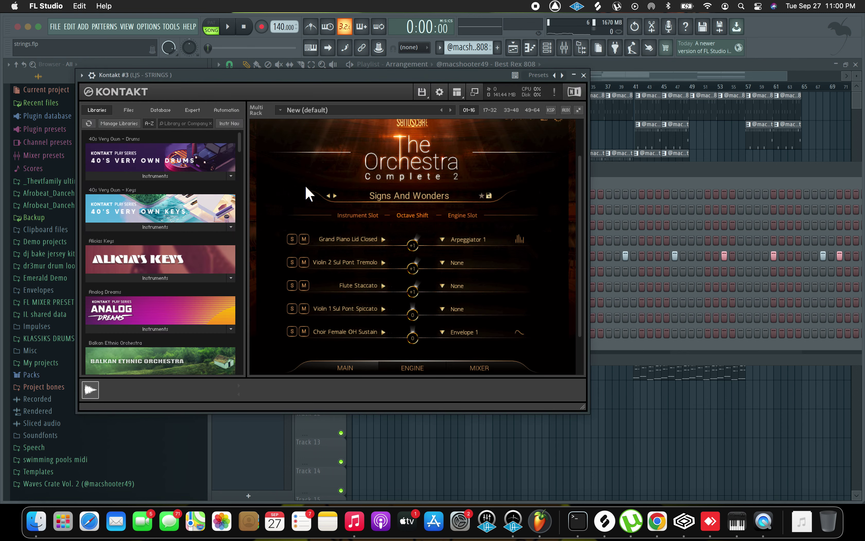
pyautogui.scroll(3, 307, 188)
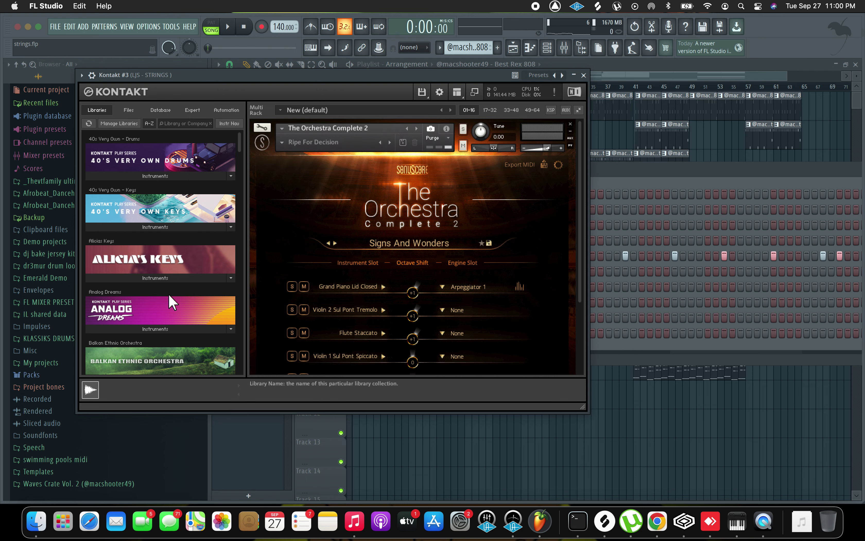
pyautogui.scroll(-3, 171, 303)
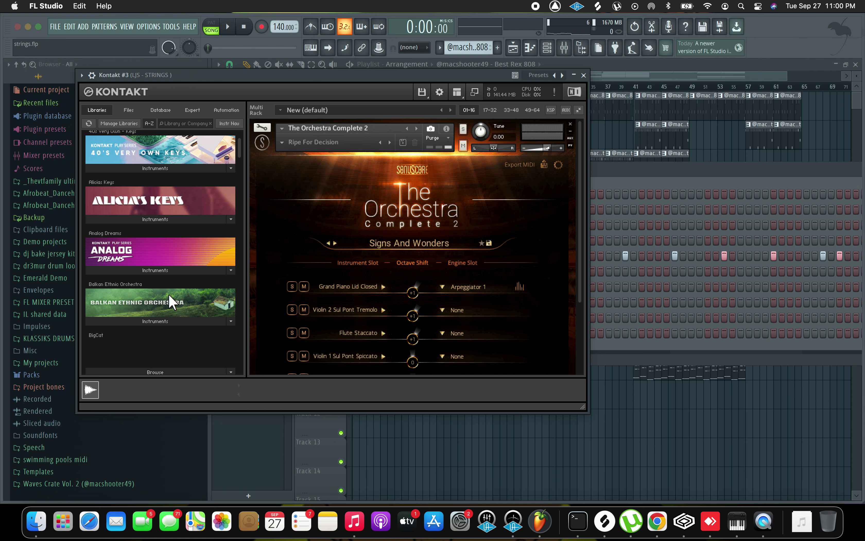
pyautogui.scroll(-12, 169, 296)
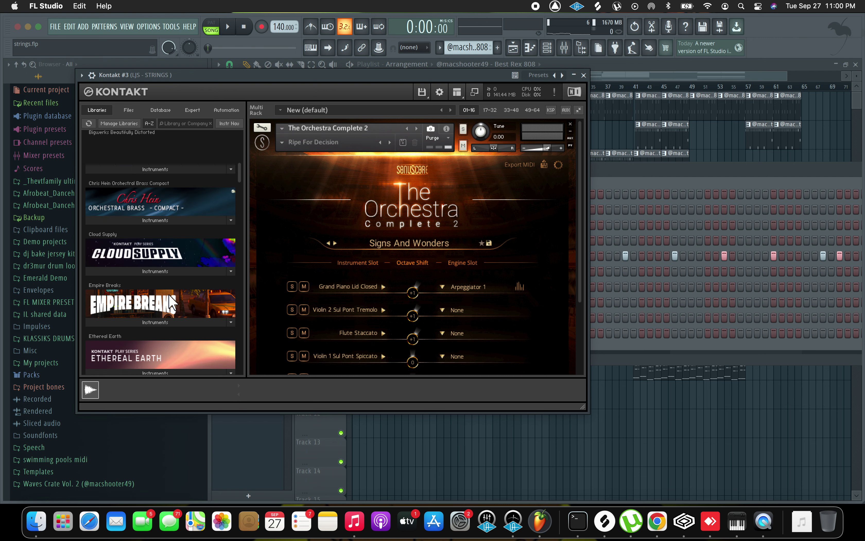
pyautogui.scroll(-6, 171, 302)
pyautogui.scroll(-6, 172, 302)
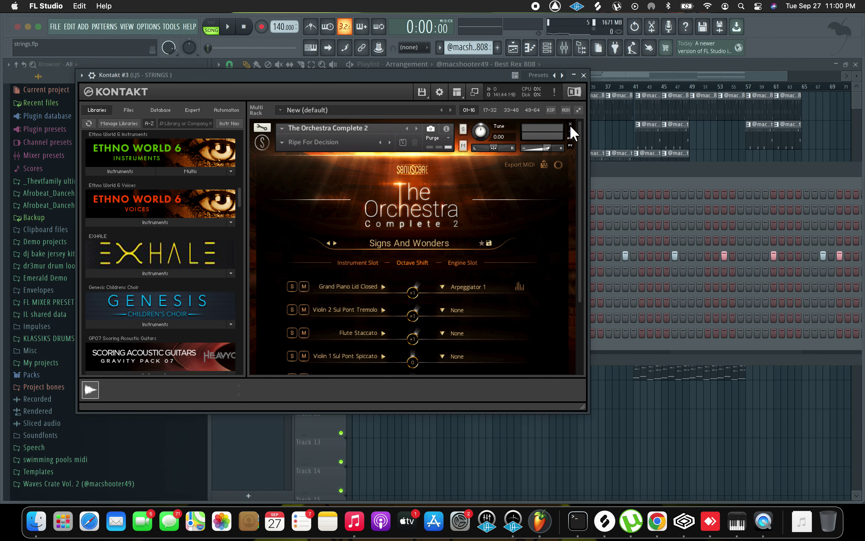
pyautogui.click(144, 325)
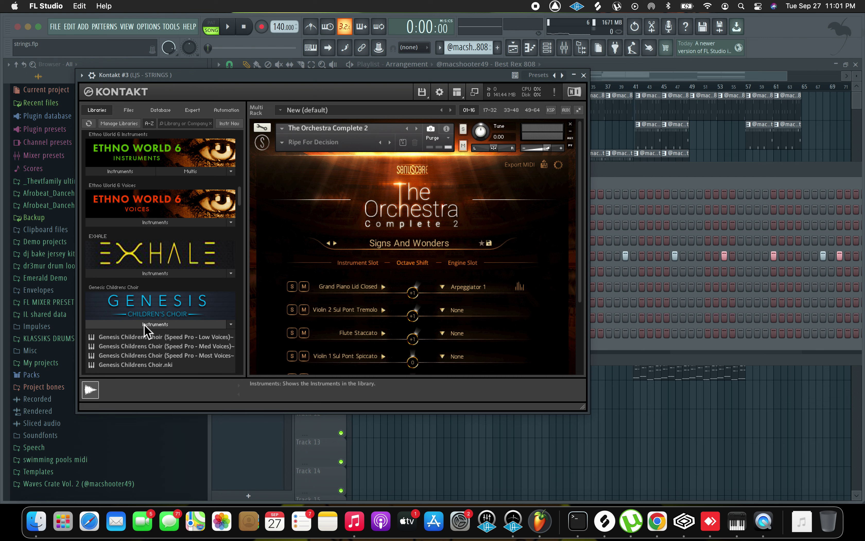
# Save the project, and replace The Orchestra Complete 2 in Kontakt #3 with Genesis Childrens Choir.nki
pyautogui.click(56, 26)
pyautogui.click(63, 75)
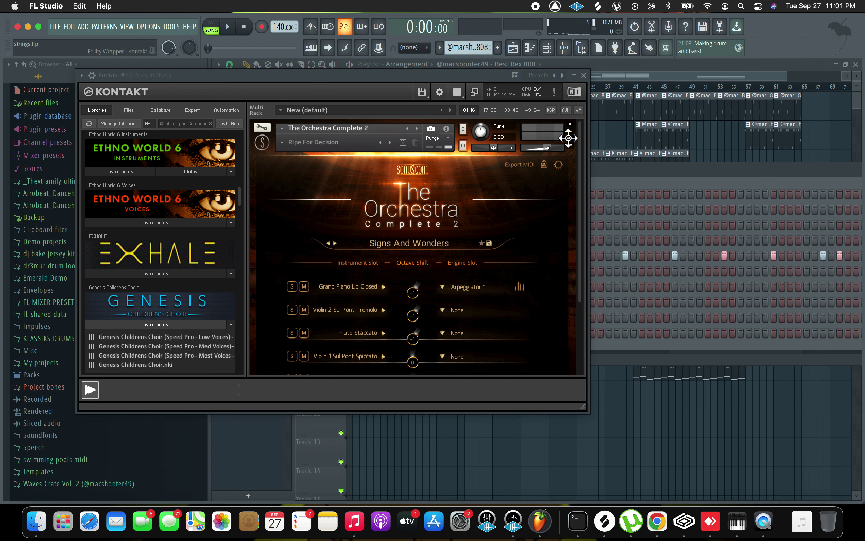
pyautogui.click(571, 124)
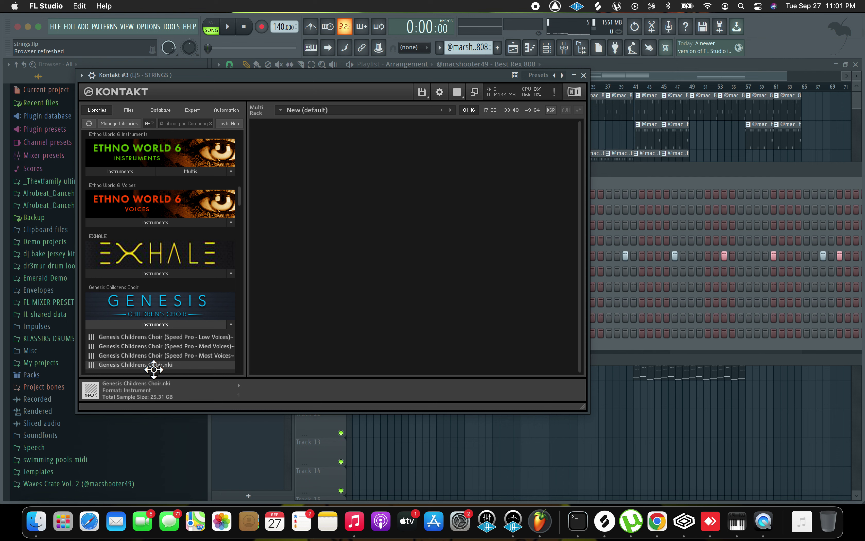
pyautogui.doubleClick(152, 365)
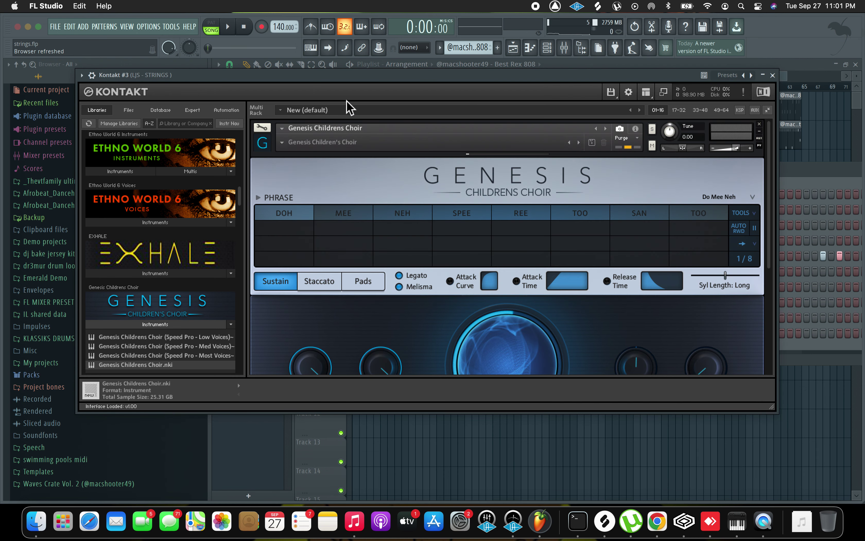
# Move the Kontakt #3 window below the channel rack and switch to Pattern 8 to check which channel holds its notes
pyautogui.moveTo(324, 76); pyautogui.dragTo(290, 286)
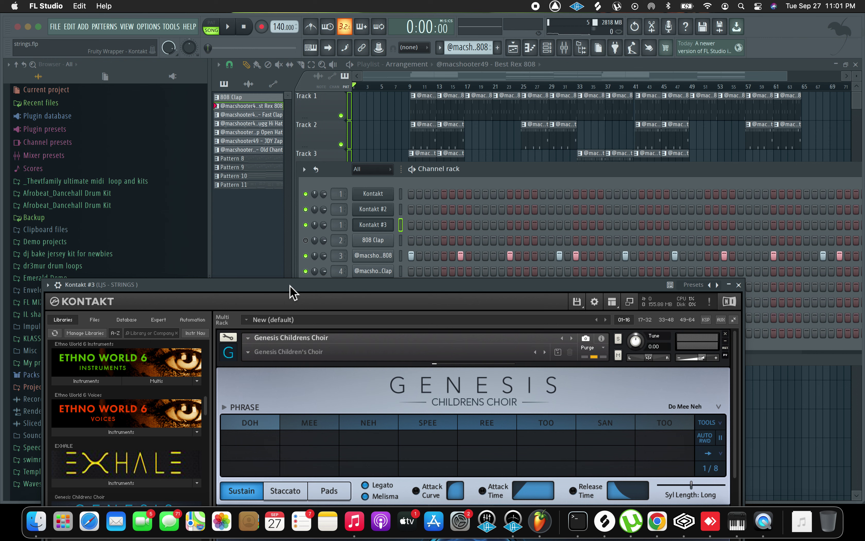
pyautogui.click(103, 26)
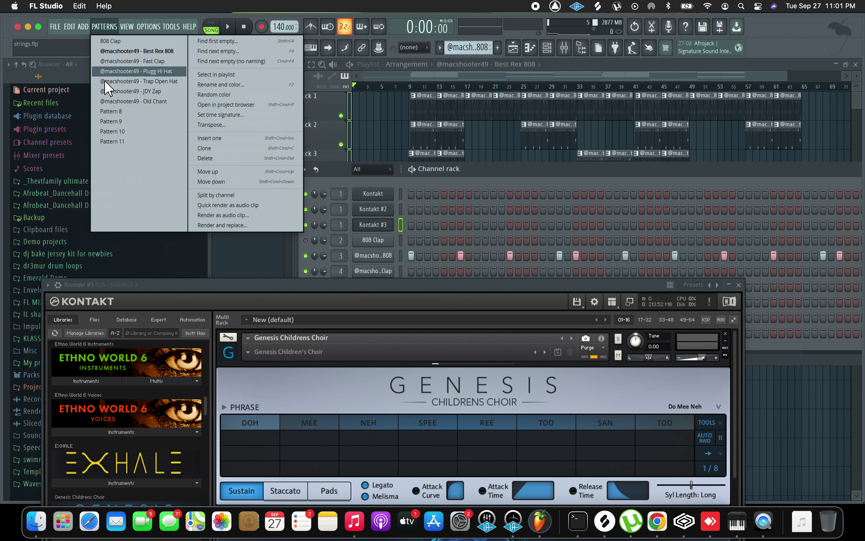
pyautogui.click(116, 114)
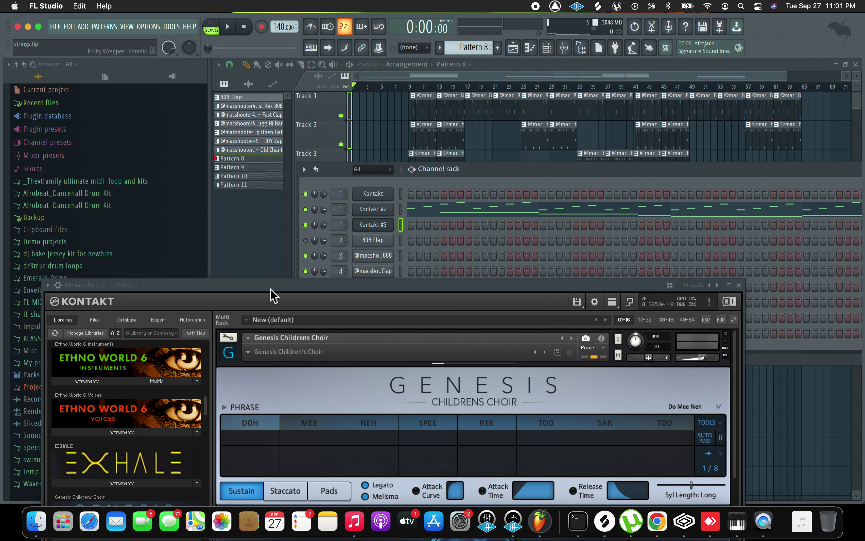
pyautogui.moveTo(272, 296); pyautogui.dragTo(286, 360)
pyautogui.press('space')
pyautogui.press('space')
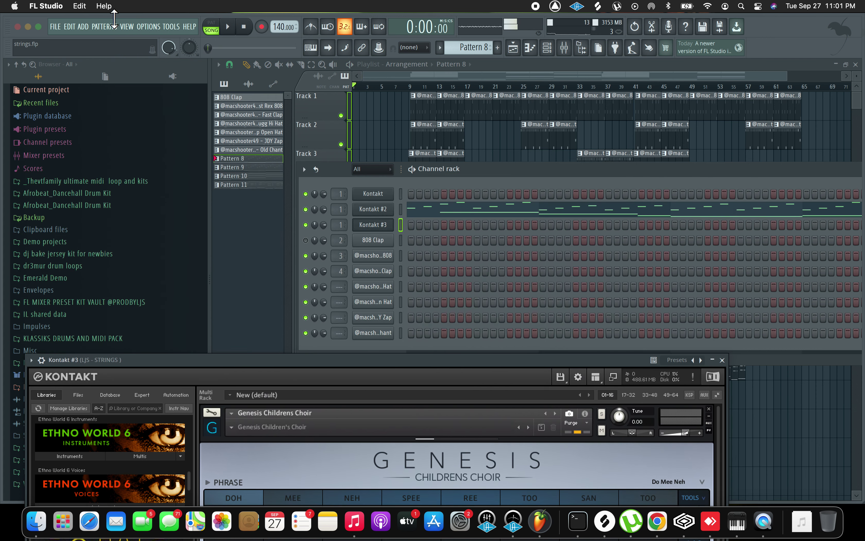
# Check Patterns 9 and 10 for Kontakt #3 notes, and select Pattern 11
pyautogui.click(104, 27)
pyautogui.click(109, 120)
pyautogui.click(108, 27)
pyautogui.click(119, 132)
pyautogui.click(107, 26)
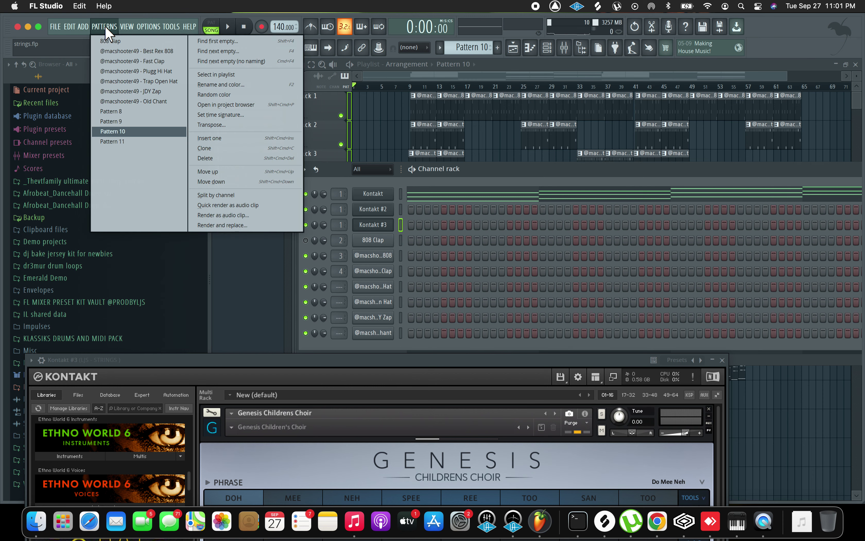
pyautogui.click(104, 140)
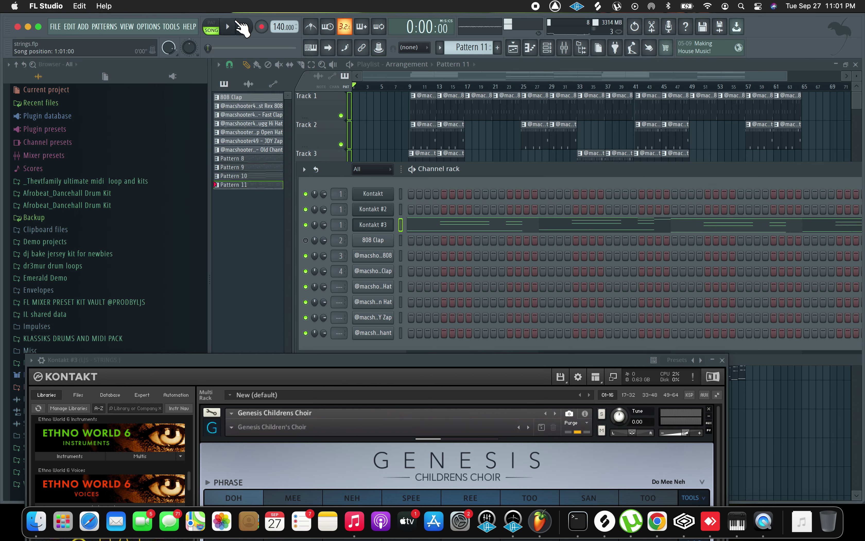
# Play Pattern 11 on its own to audition Genesis Childrens Choir, with the Kontakt #3 window moved up over the channel rack
pyautogui.click(212, 22)
pyautogui.click(227, 27)
pyautogui.moveTo(264, 375); pyautogui.dragTo(269, 106)
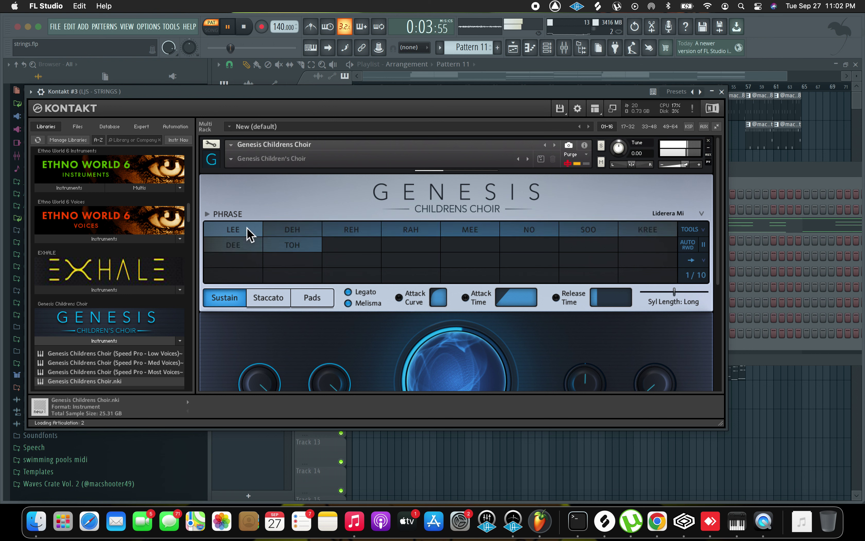
pyautogui.press('space')
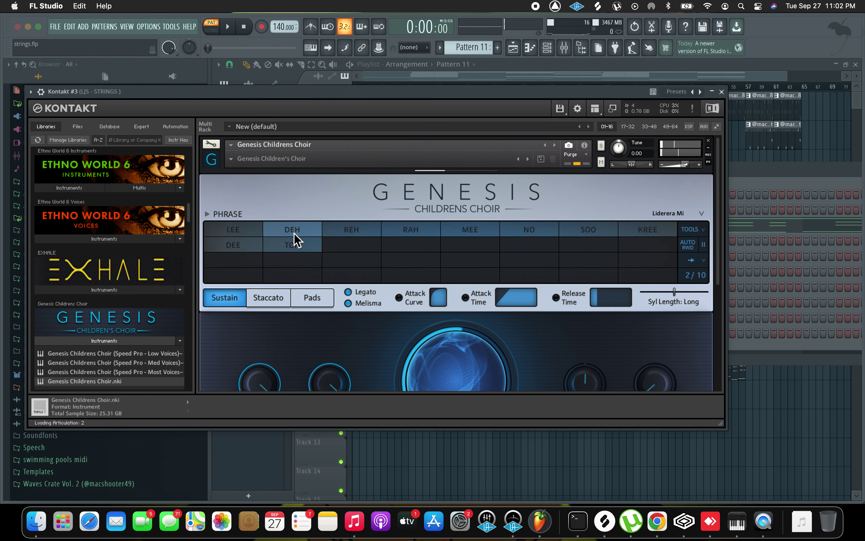
pyautogui.press('space')
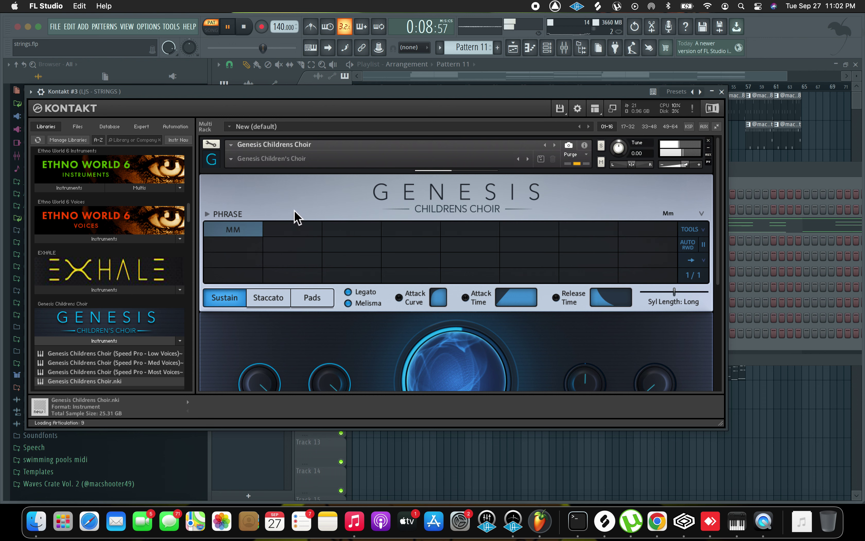
# Set the Genesis Childrens Choir Filter to 2.3 kHz, and audition the full arrangement in song mode from about bar 9
pyautogui.scroll(-2, 295, 218)
pyautogui.moveTo(348, 340); pyautogui.dragTo(336, 397)
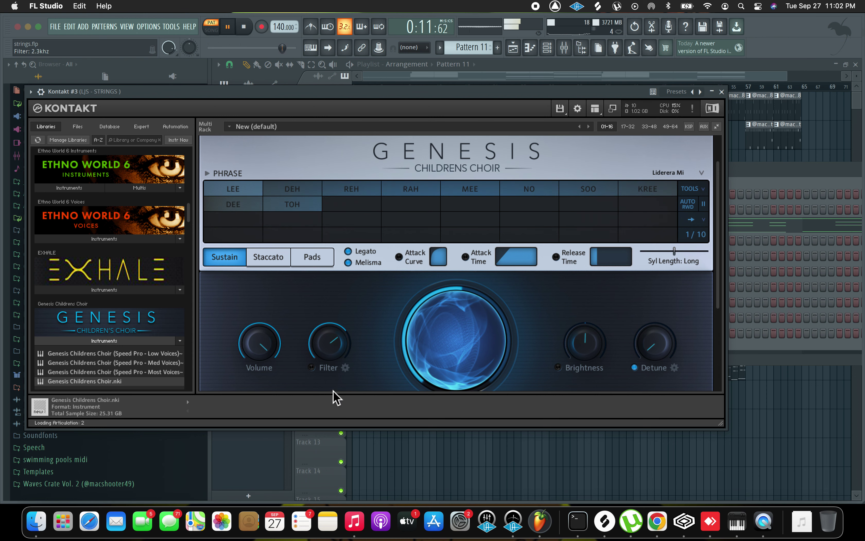
pyautogui.click(722, 91)
pyautogui.click(443, 75)
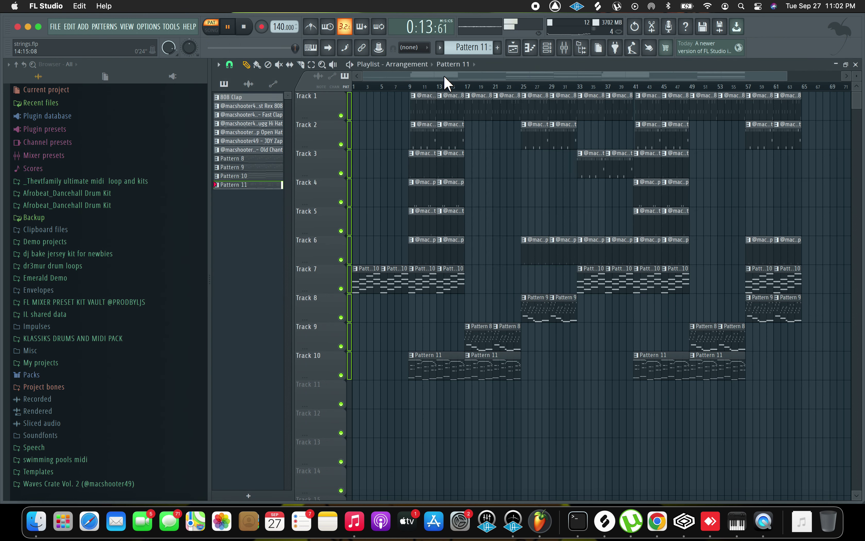
pyautogui.click(412, 87)
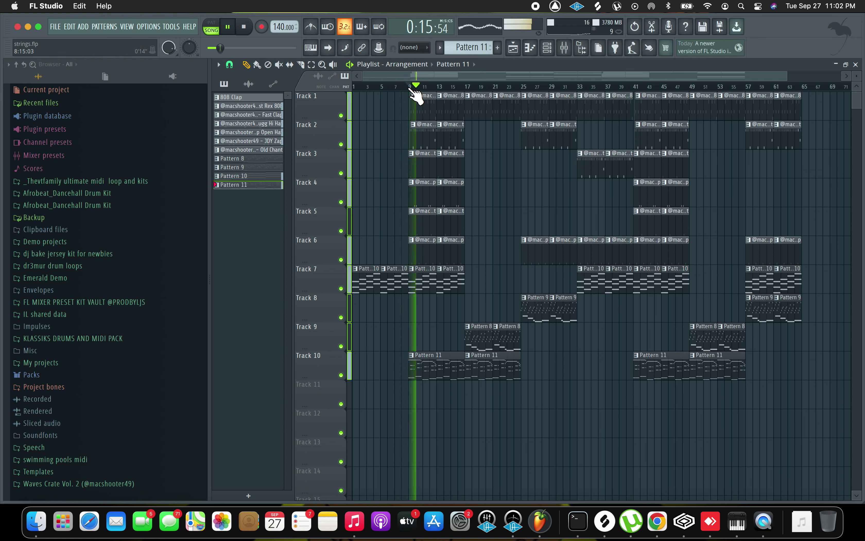
pyautogui.click(249, 32)
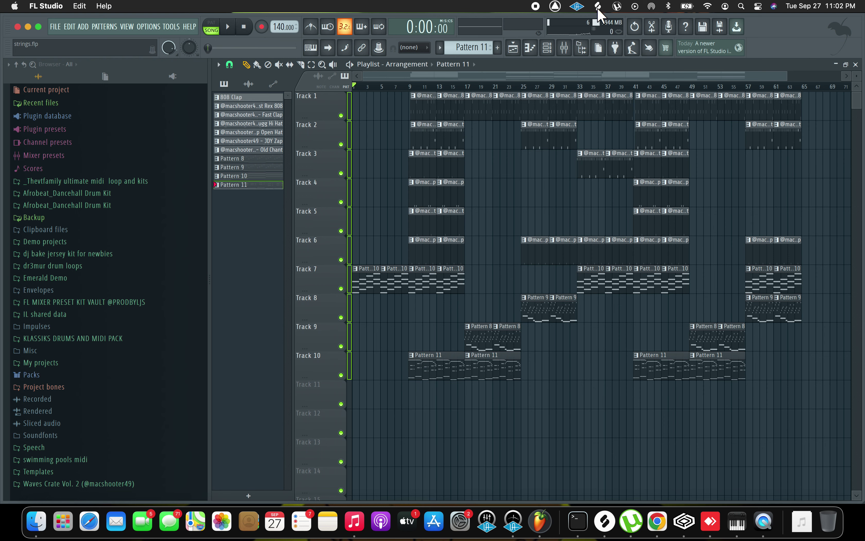
# Reopen Kontakt #3 from the channel rack and examine the Genesis Childrens Choir phrase, articulation and sound controls
pyautogui.click(548, 48)
pyautogui.click(384, 227)
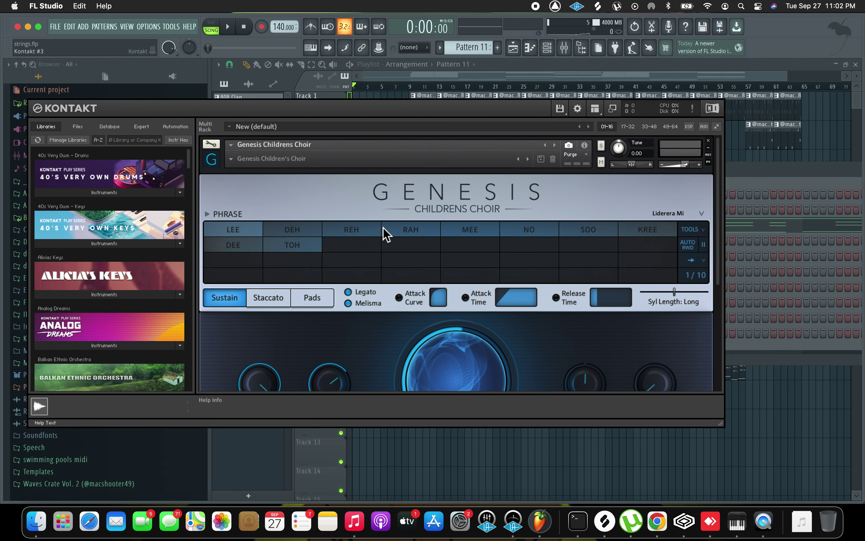
pyautogui.scroll(-5, 157, 279)
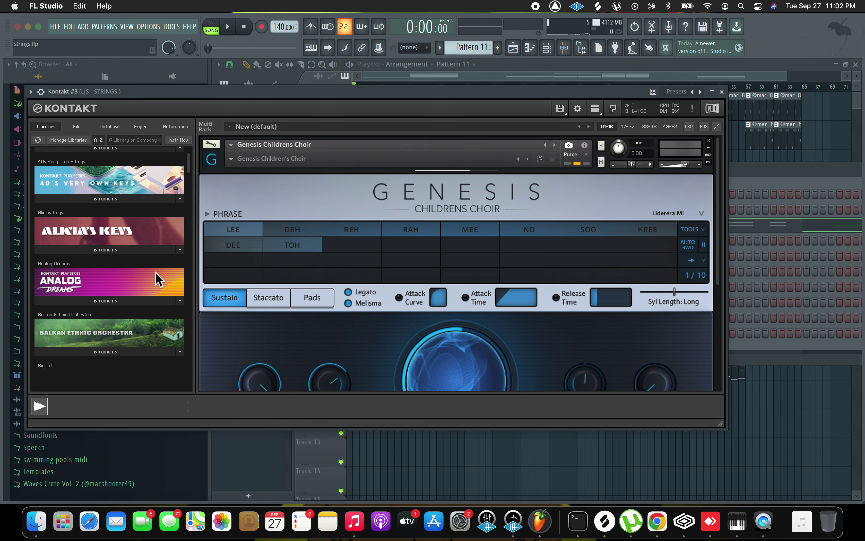
pyautogui.scroll(-3, 329, 324)
pyautogui.scroll(-2, 329, 323)
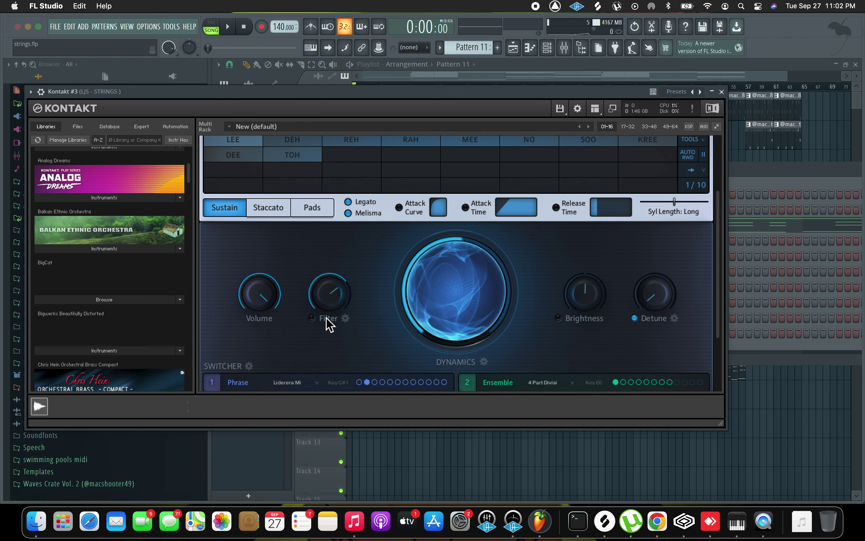
pyautogui.scroll(6, 327, 325)
pyautogui.scroll(4, 132, 320)
pyautogui.scroll(-3, 132, 324)
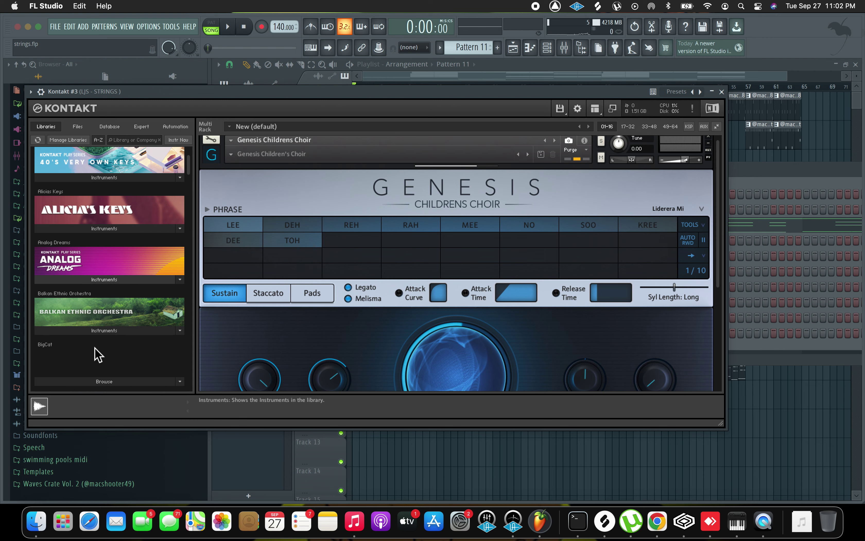
# Browse the Kontakt libraries to GP07 Scoring Acoustic Guitars, list its instruments and collapse the list again
pyautogui.click(88, 333)
pyautogui.scroll(-5, 85, 335)
pyautogui.scroll(-15, 82, 329)
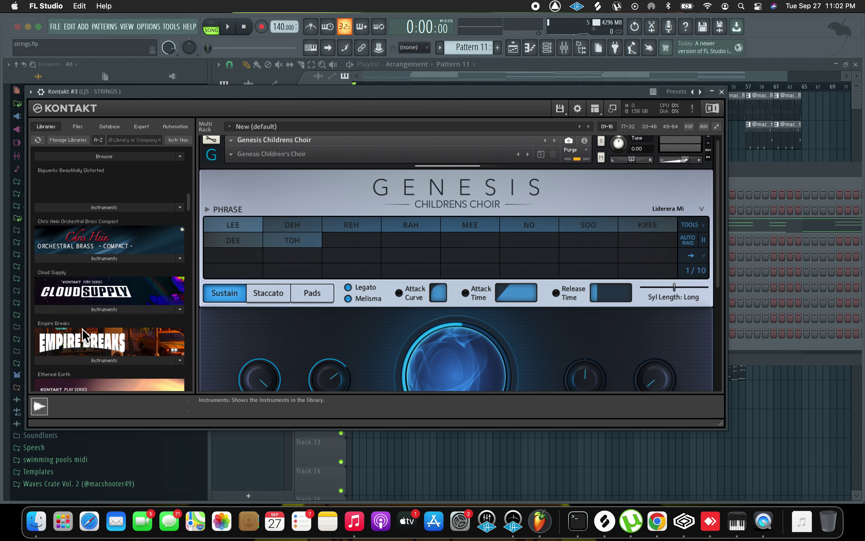
pyautogui.scroll(-5, 83, 329)
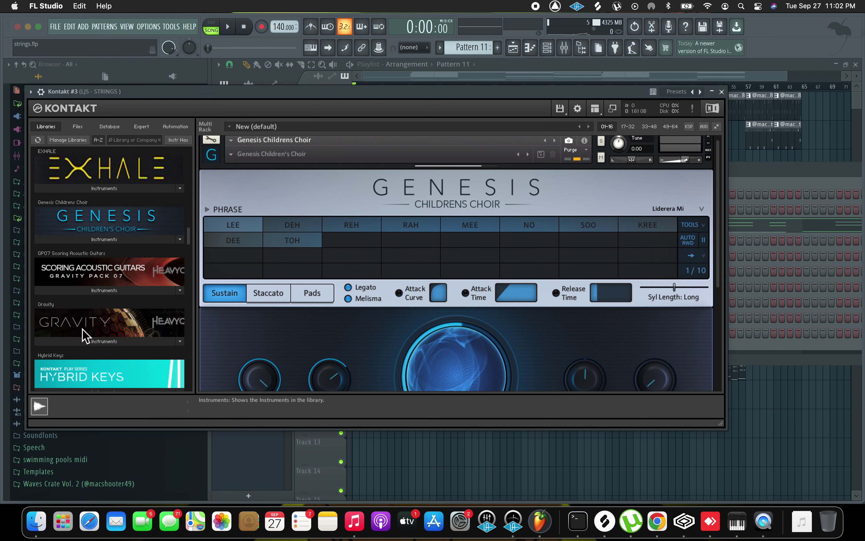
pyautogui.click(91, 253)
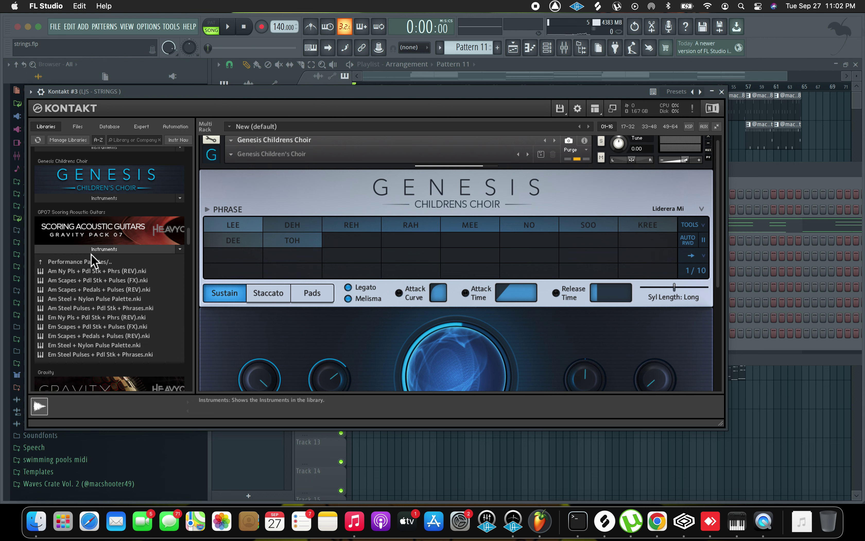
pyautogui.click(90, 253)
# Look through the Kontakt library list down to Yangqin and back, checking the available instruments and the entries with missing content
pyautogui.scroll(-5, 85, 299)
pyautogui.scroll(-9, 87, 300)
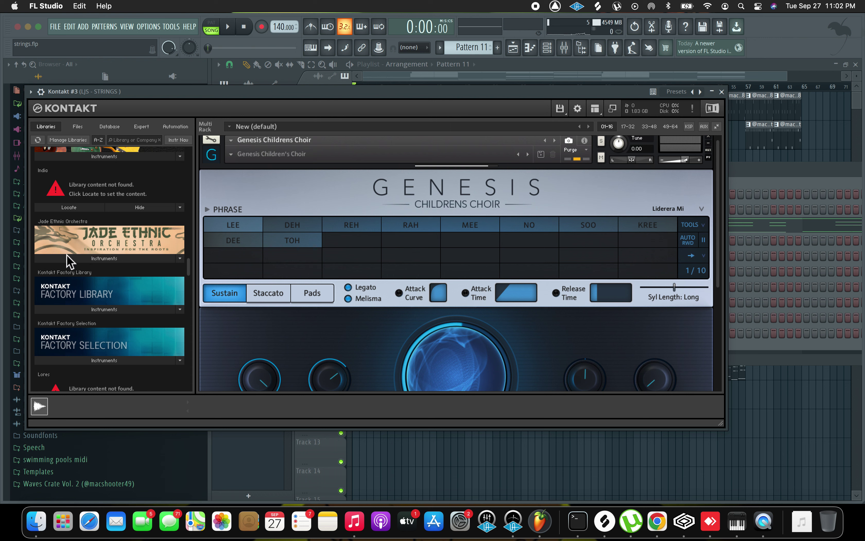
pyautogui.scroll(-10, 66, 254)
pyautogui.scroll(-10, 66, 255)
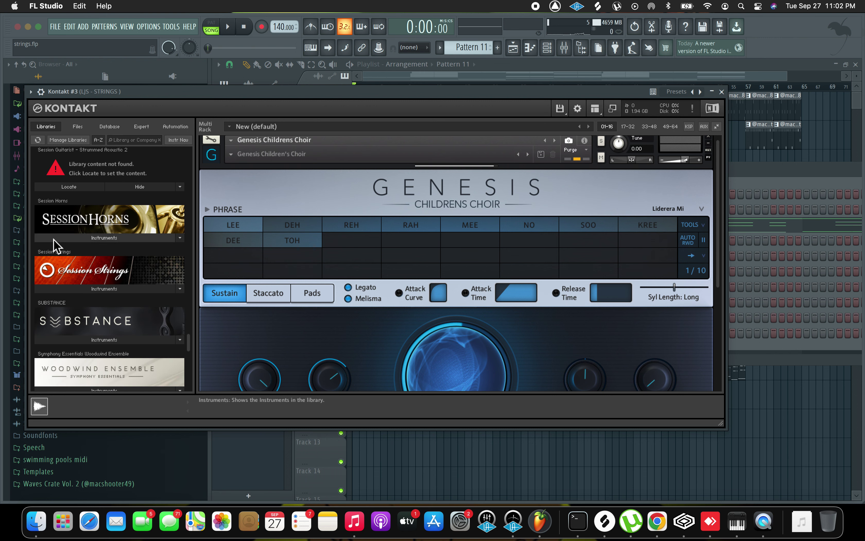
pyautogui.scroll(-3, 116, 251)
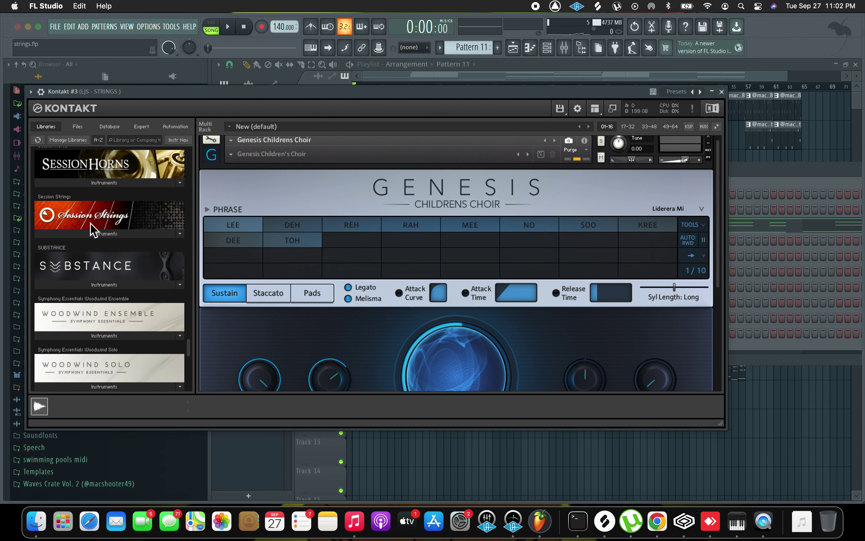
pyautogui.scroll(-10, 82, 350)
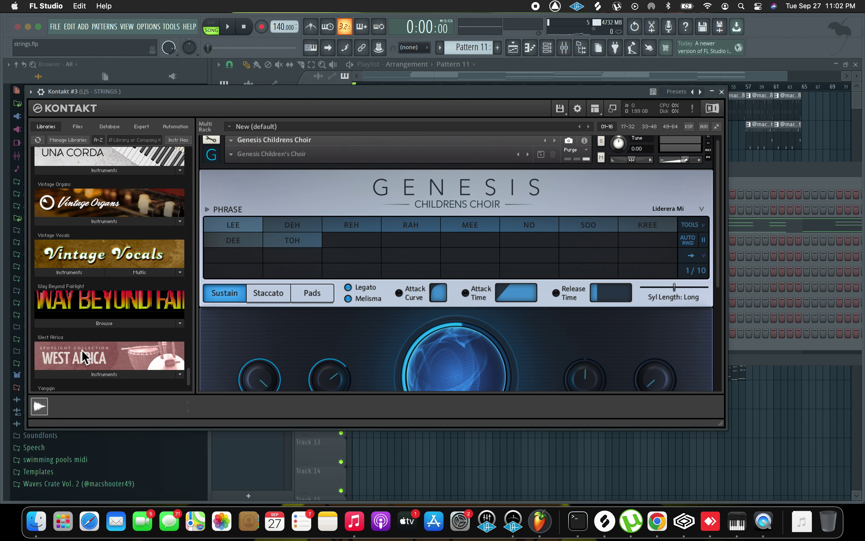
pyautogui.scroll(-3, 82, 356)
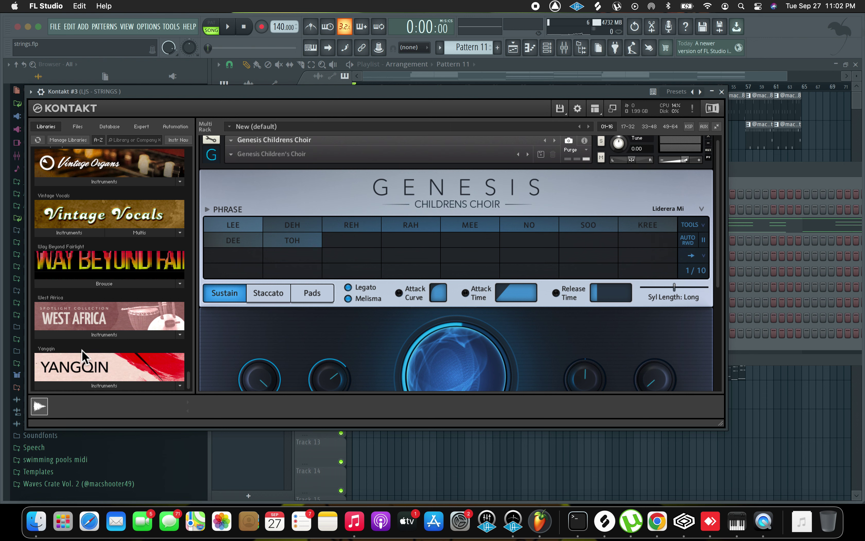
pyautogui.scroll(10, 98, 261)
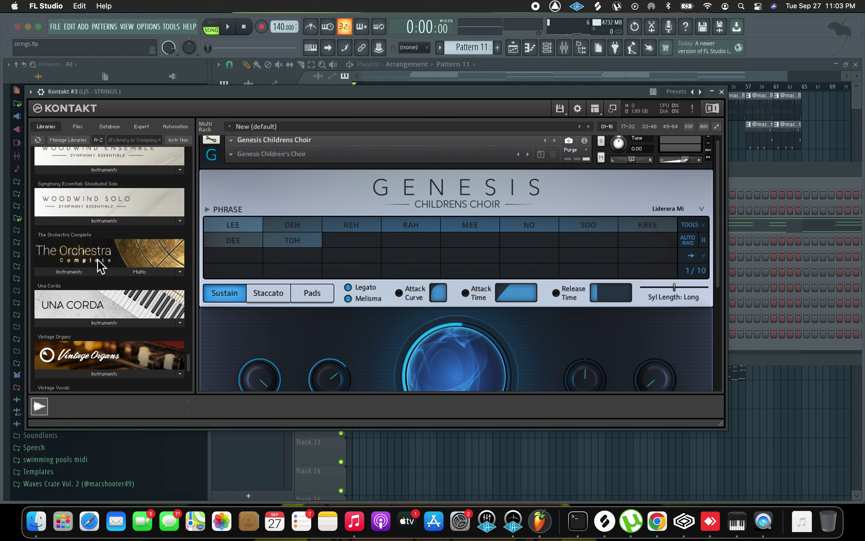
pyautogui.scroll(15, 97, 260)
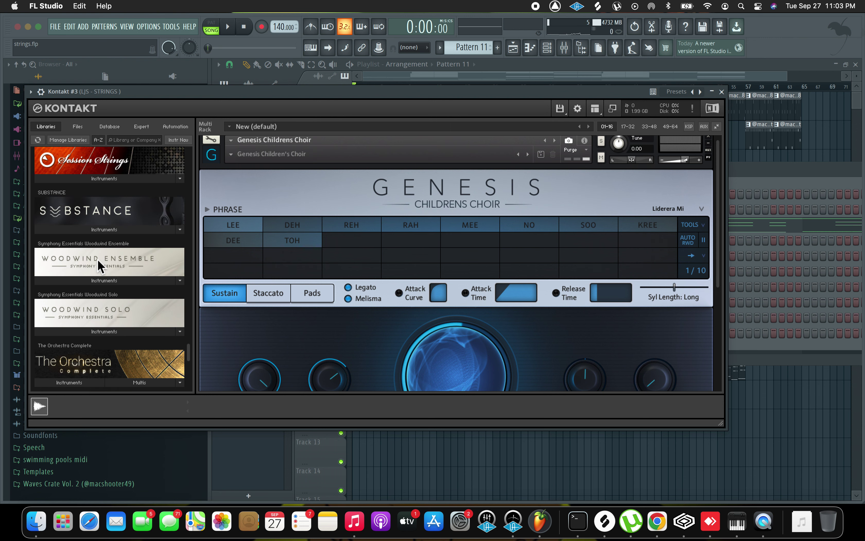
pyautogui.scroll(-15, 98, 261)
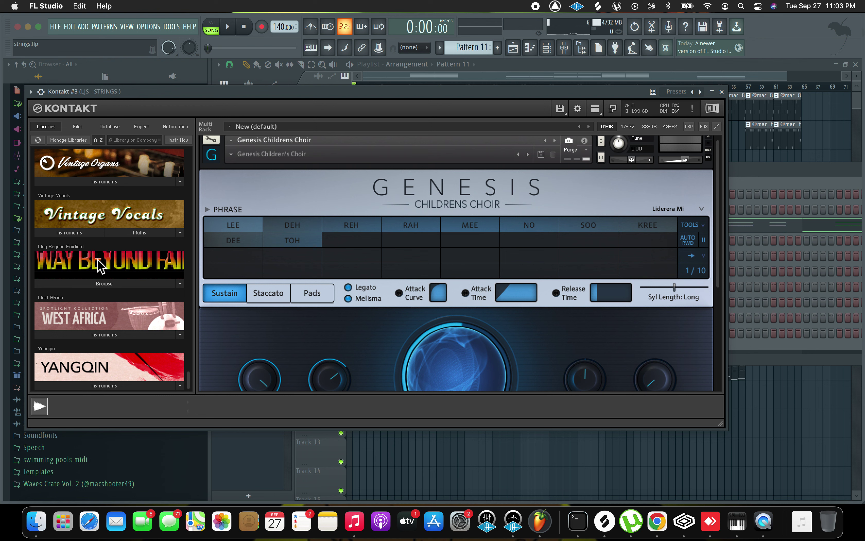
pyautogui.scroll(20, 100, 266)
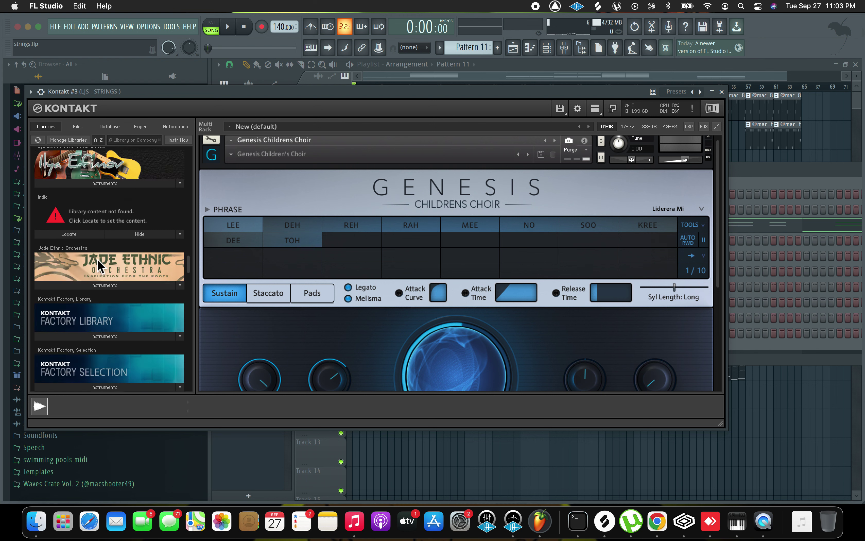
pyautogui.scroll(-15, 101, 266)
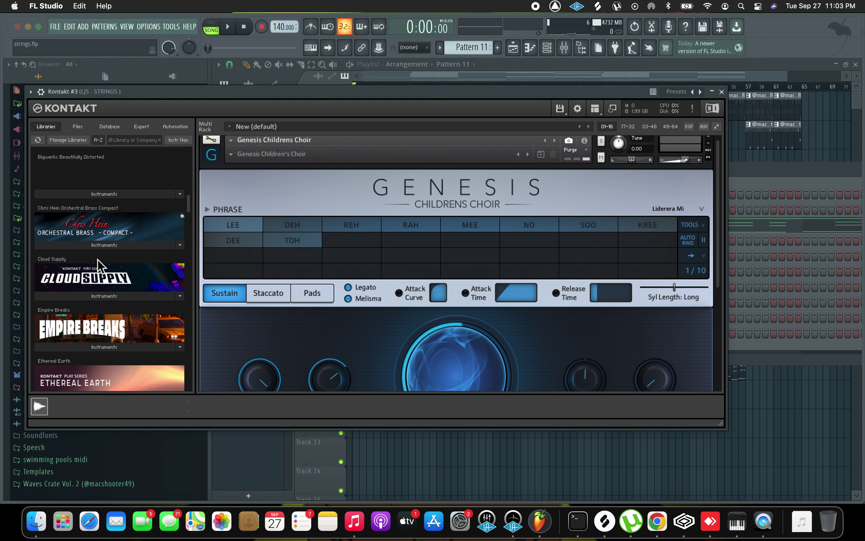
pyautogui.scroll(-15, 98, 260)
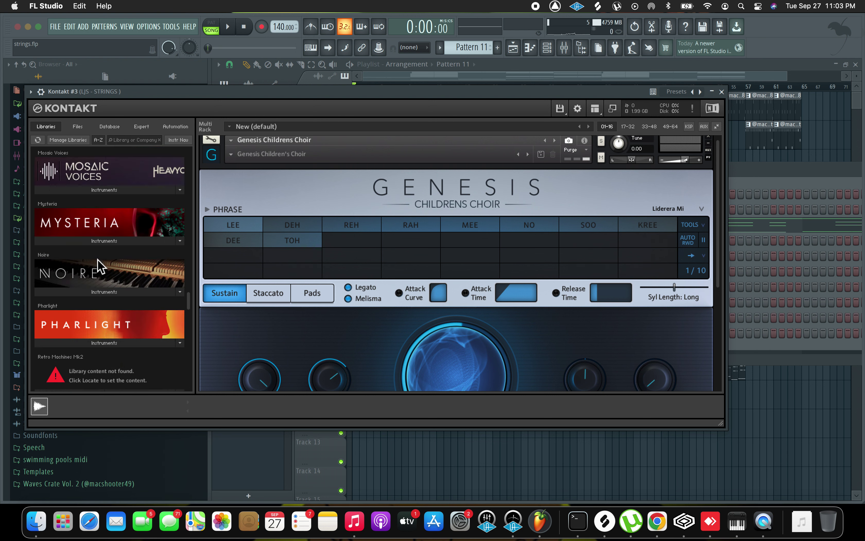
pyautogui.scroll(-10, 97, 259)
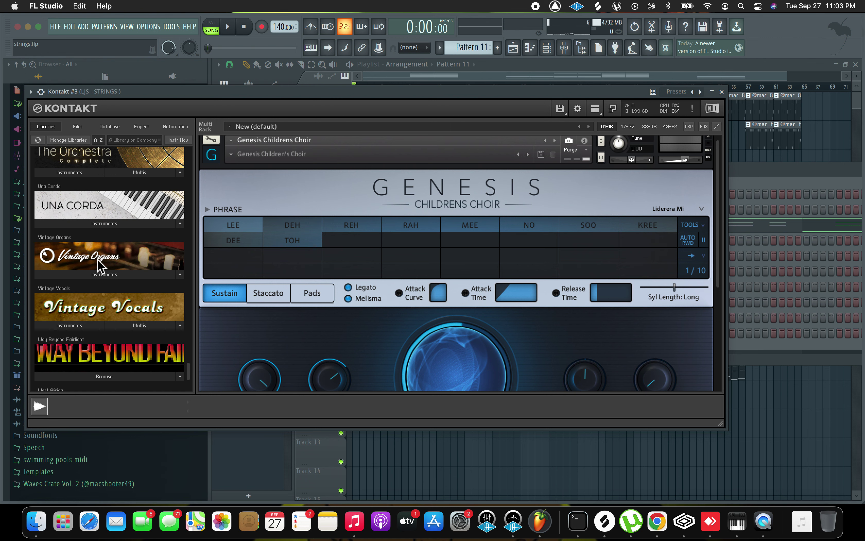
pyautogui.scroll(-3, 97, 259)
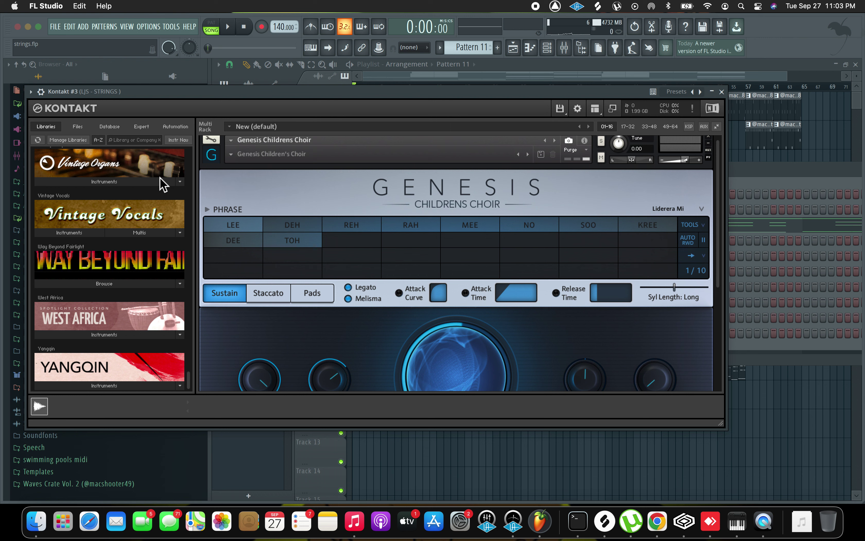
pyautogui.scroll(15, 159, 177)
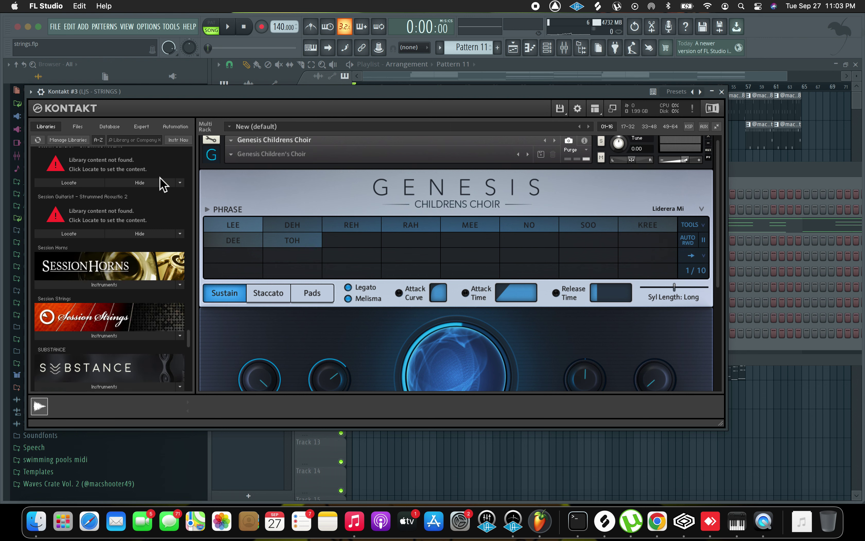
pyautogui.scroll(1, 162, 185)
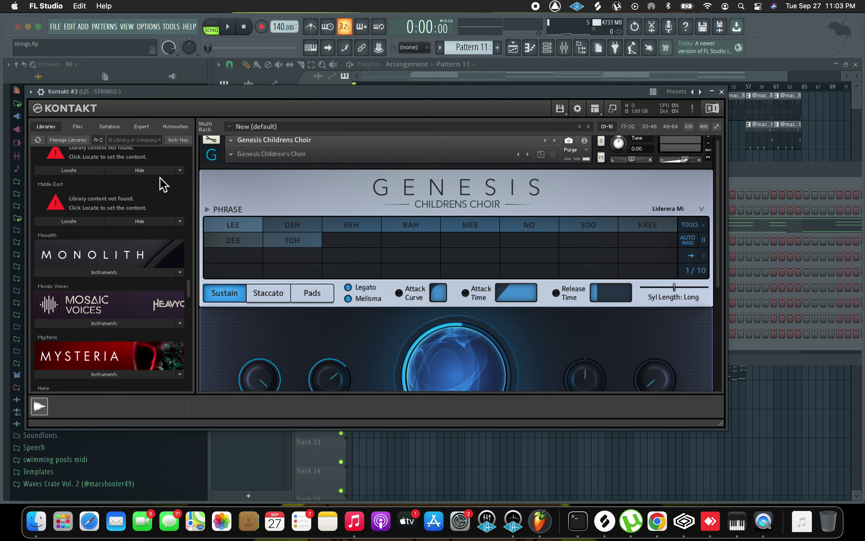
pyautogui.scroll(5, 163, 184)
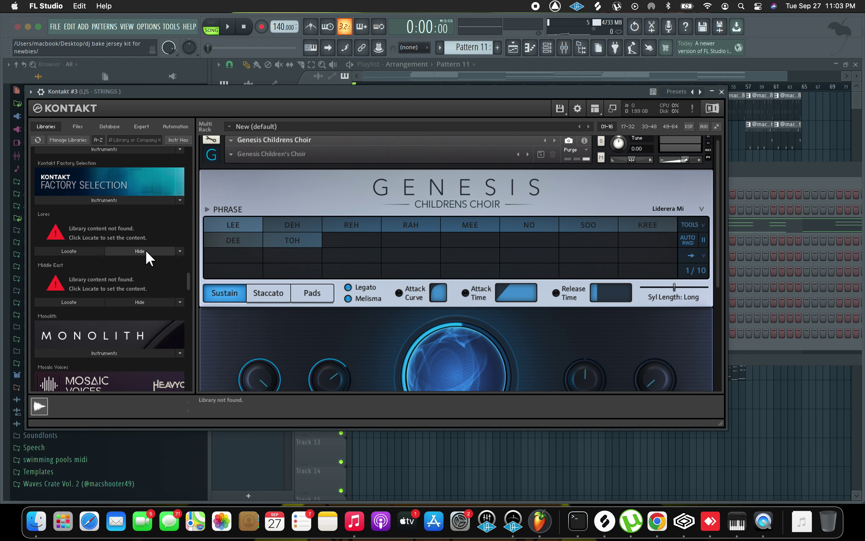
# Hide the missing Retro Machines Mk2, Scarbee Vintage Keys, Session Guitarist Electric Sunburst Deluxe and Picked Acoustic libraries, and look through the remaining list
pyautogui.scroll(-5, 147, 252)
pyautogui.scroll(-2, 119, 333)
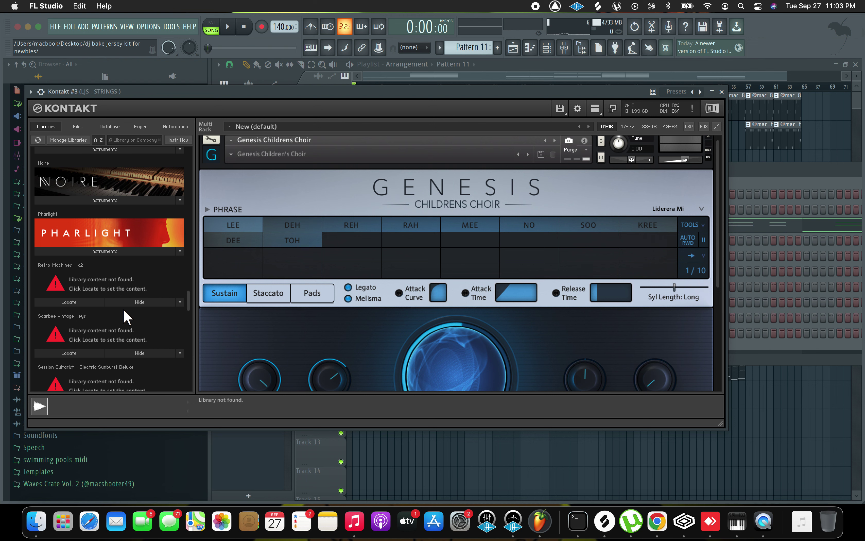
pyautogui.click(127, 303)
pyautogui.click(136, 303)
pyautogui.click(138, 303)
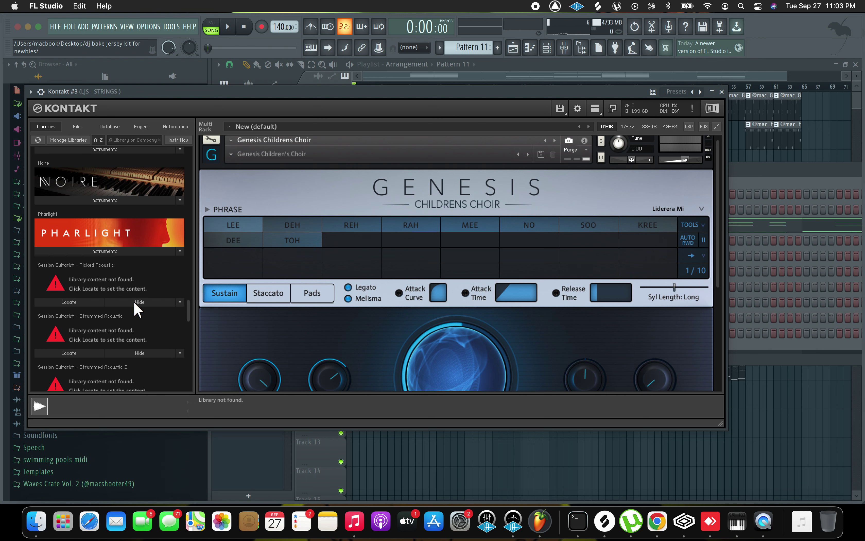
pyautogui.click(136, 303)
pyautogui.scroll(-5, 73, 310)
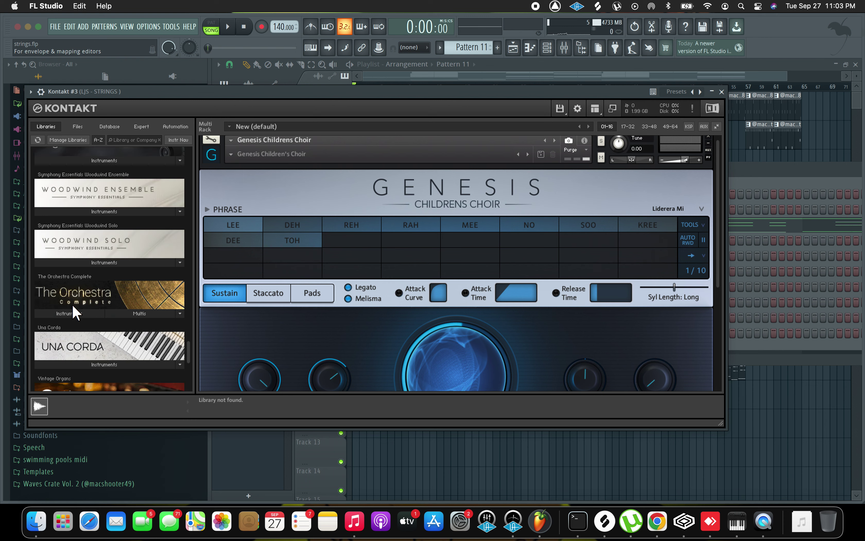
pyautogui.scroll(-5, 75, 312)
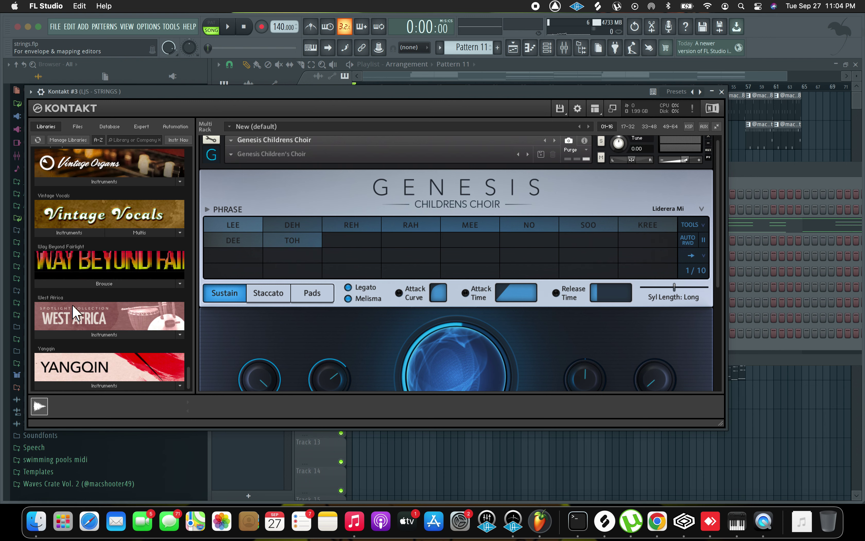
pyautogui.scroll(20, 74, 312)
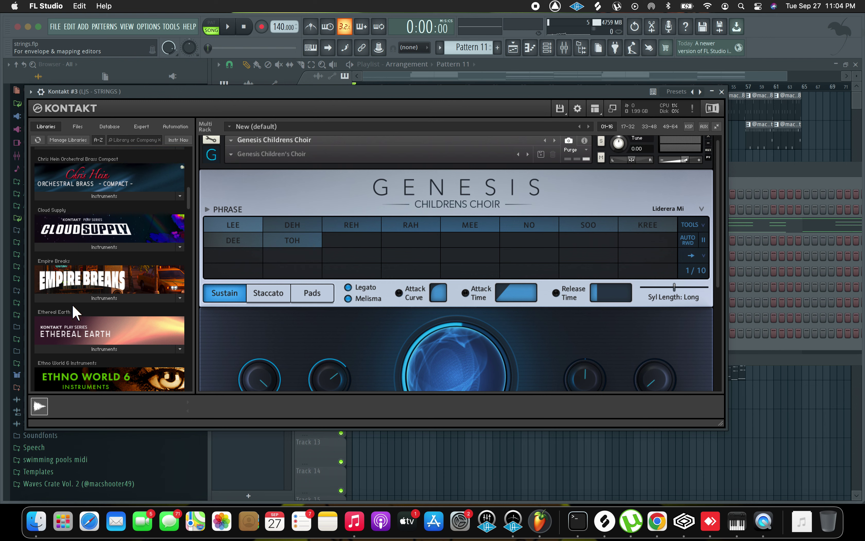
pyautogui.scroll(10, 72, 305)
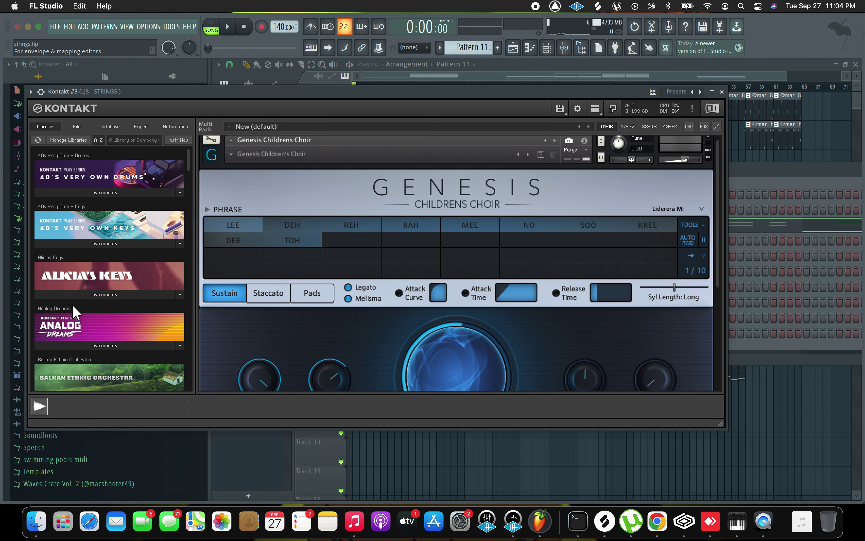